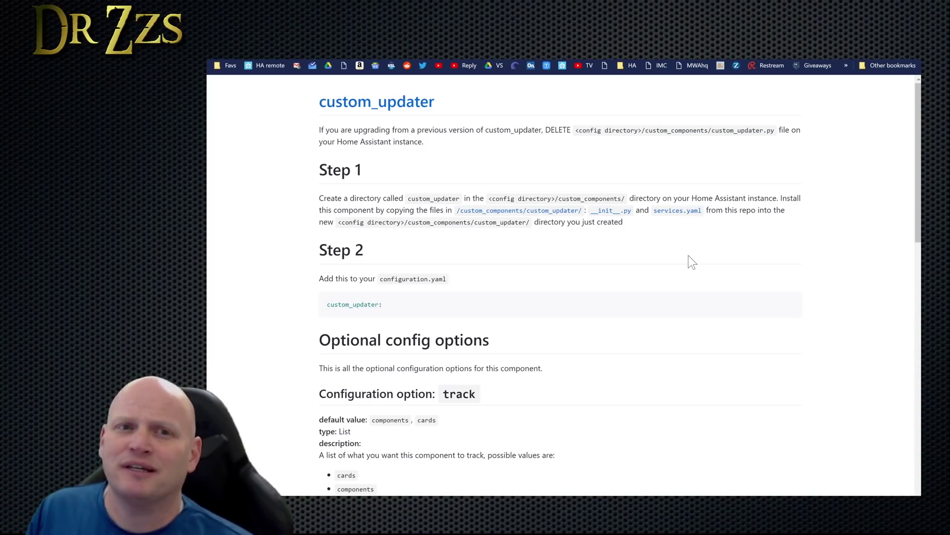
- Highlight the custom_updater heading on the GitHub readme
drag(443, 102, 319, 102)
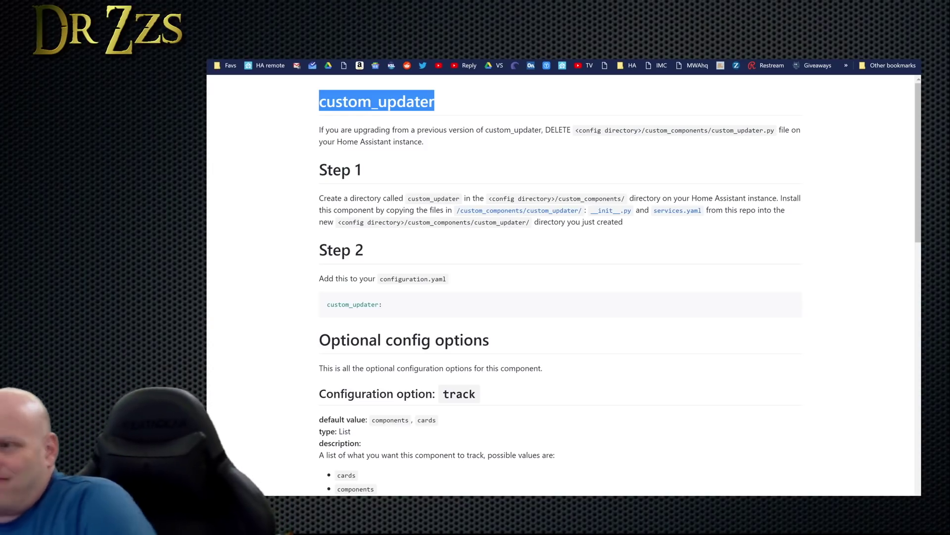
- Cut the old custom_updater.py out of custom_components, then return to the custom_updater readme
key(alt+Tab)
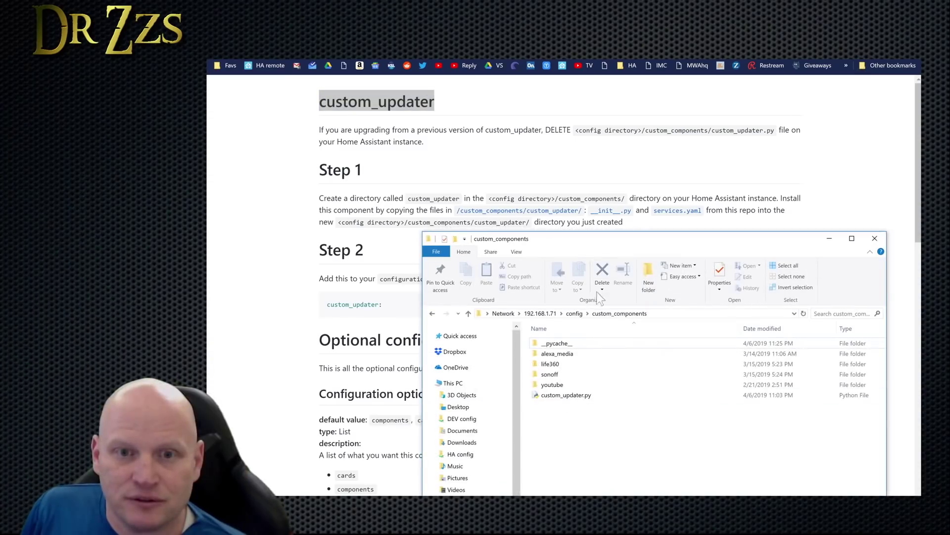
drag(632, 191, 629, 141)
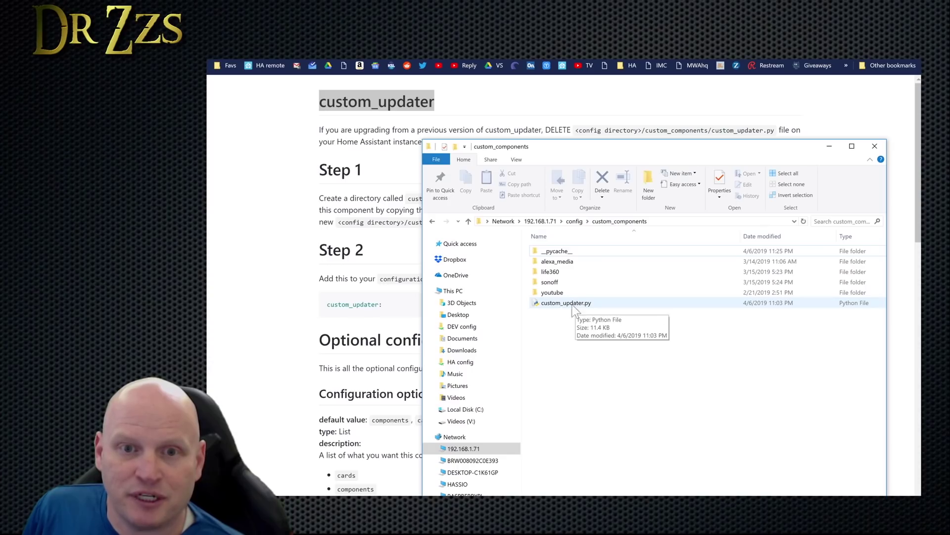
click(547, 304)
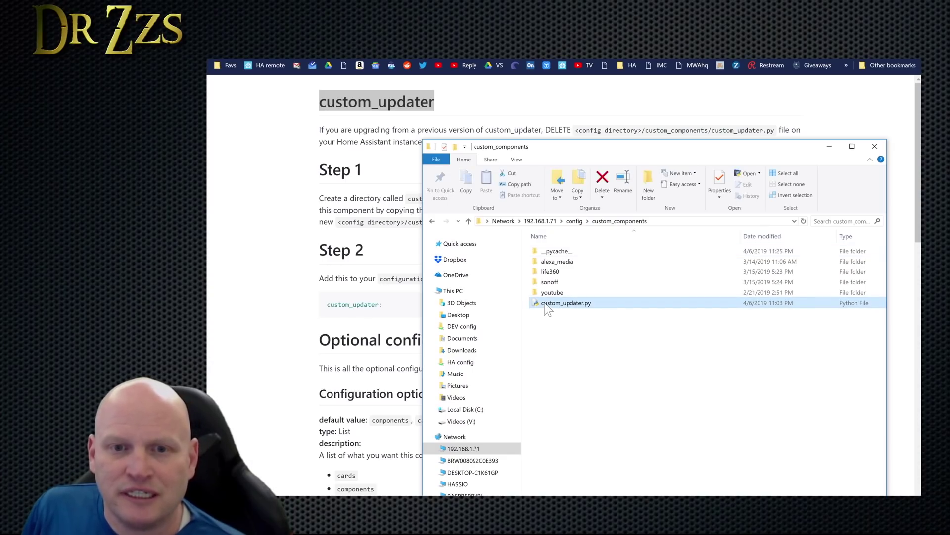
right_click(545, 302)
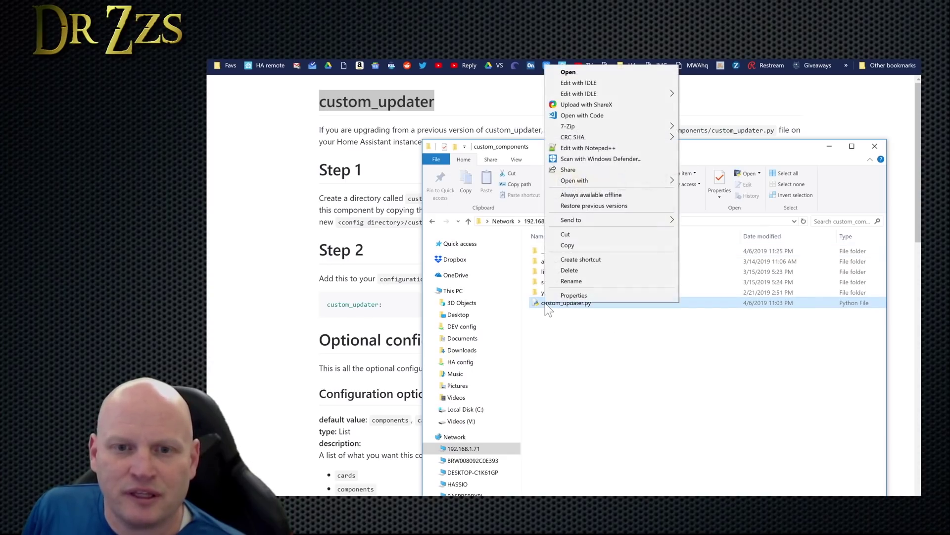
click(591, 236)
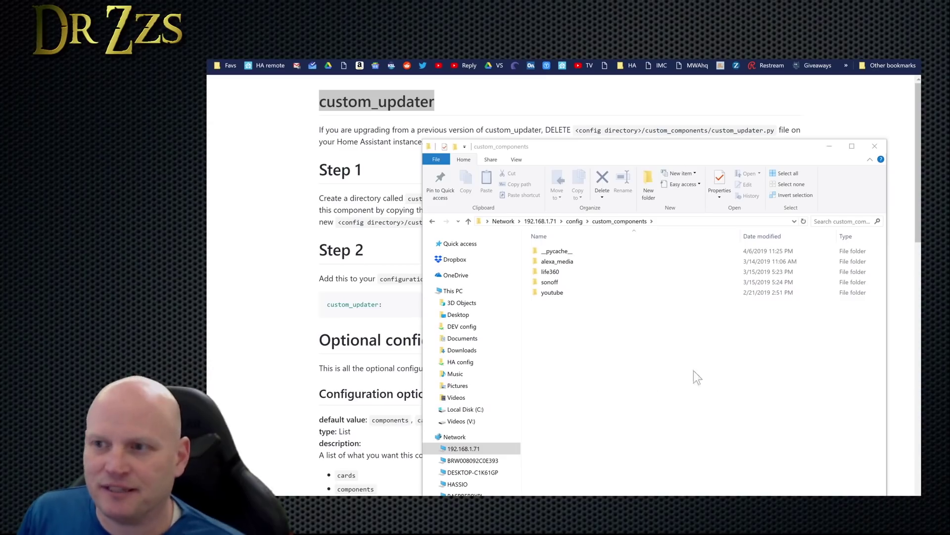
click(568, 320)
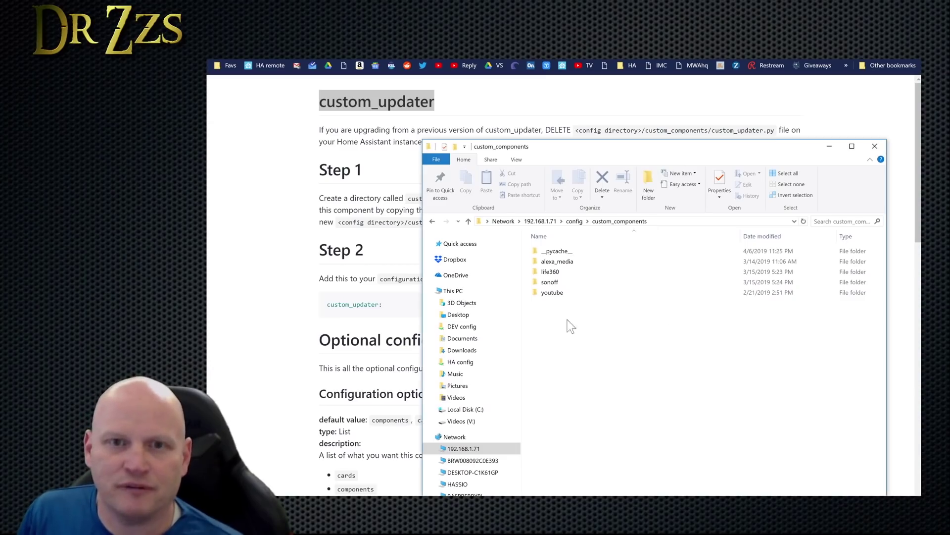
click(664, 94)
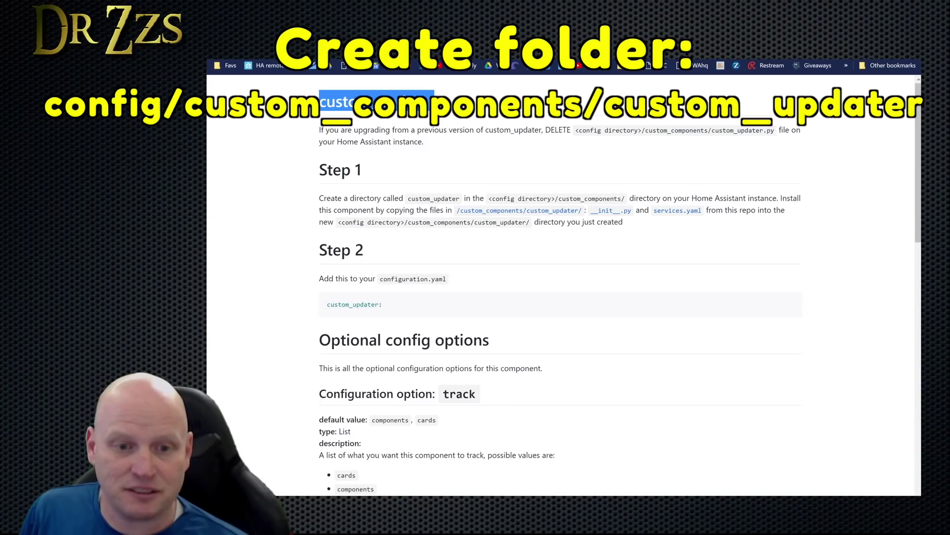
- Make a new folder named custom_updater inside custom_components
key(alt+Tab)
right_click(634, 322)
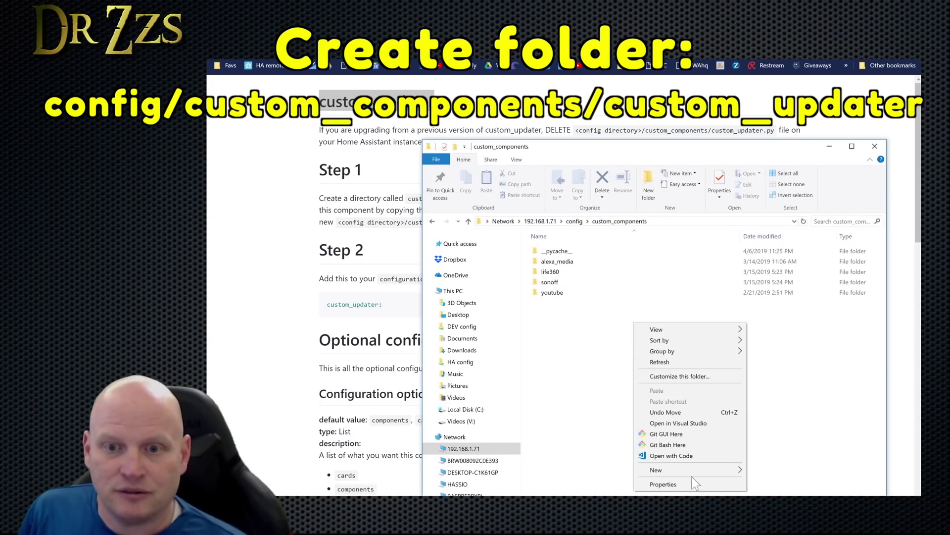
mouse_move(692, 476)
click(777, 465)
text(custom_updater)
key(Return)
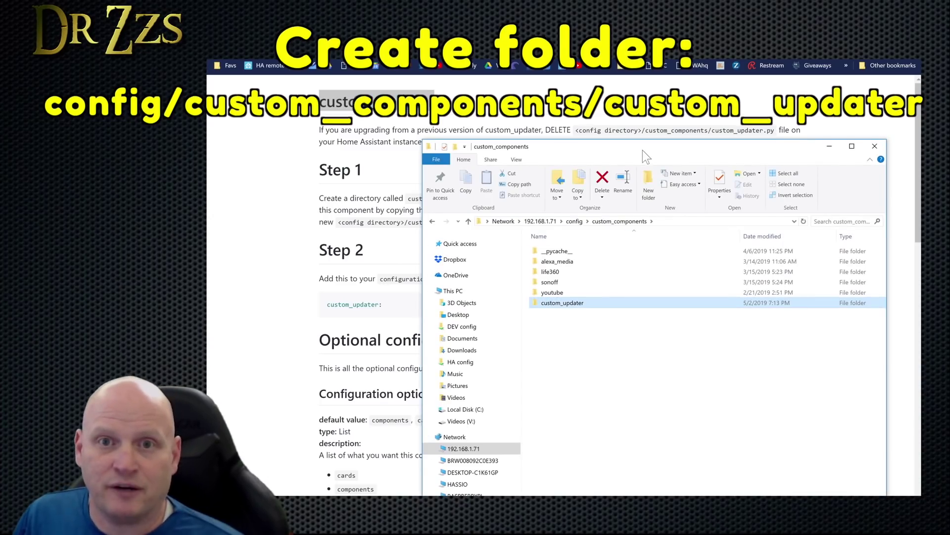
drag(642, 150, 625, 245)
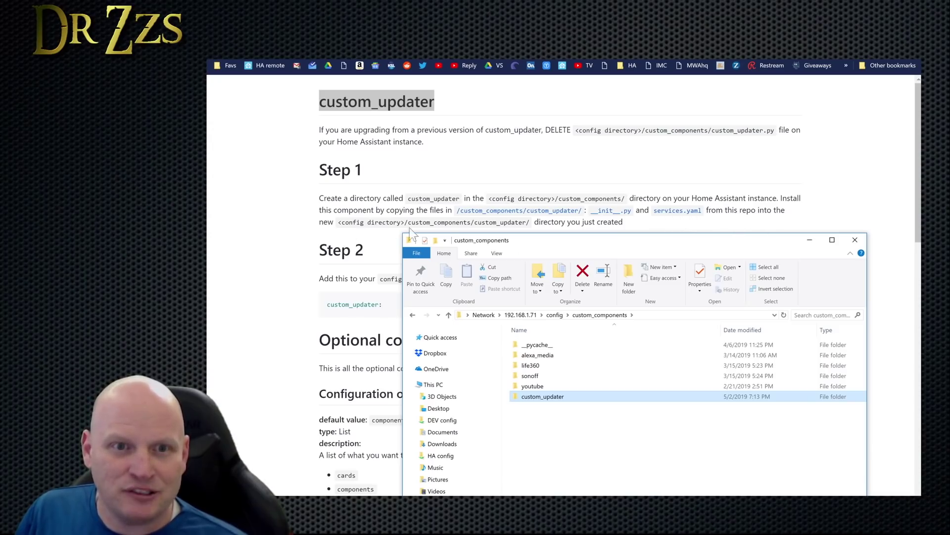
drag(566, 239, 698, 65)
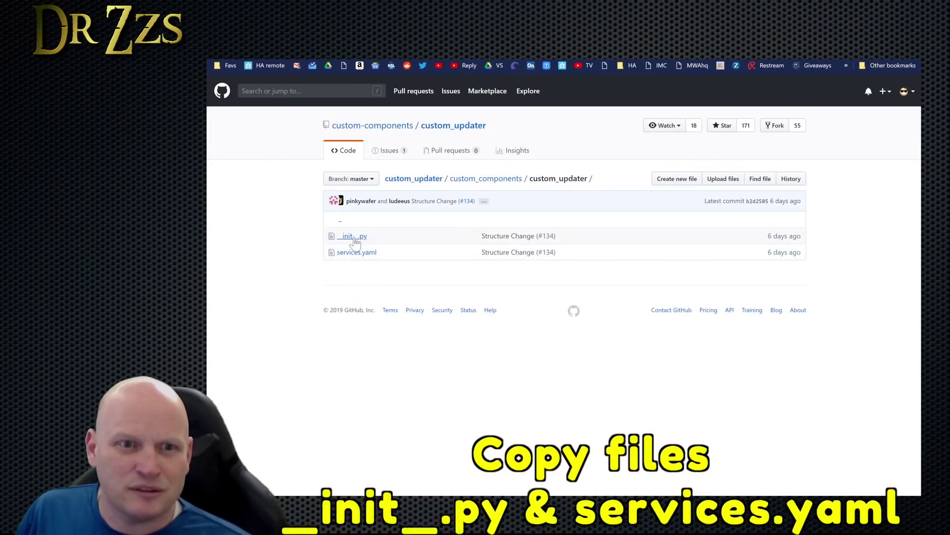
- Save the raw __init__.py into config/custom_components/custom_updater
click(352, 237)
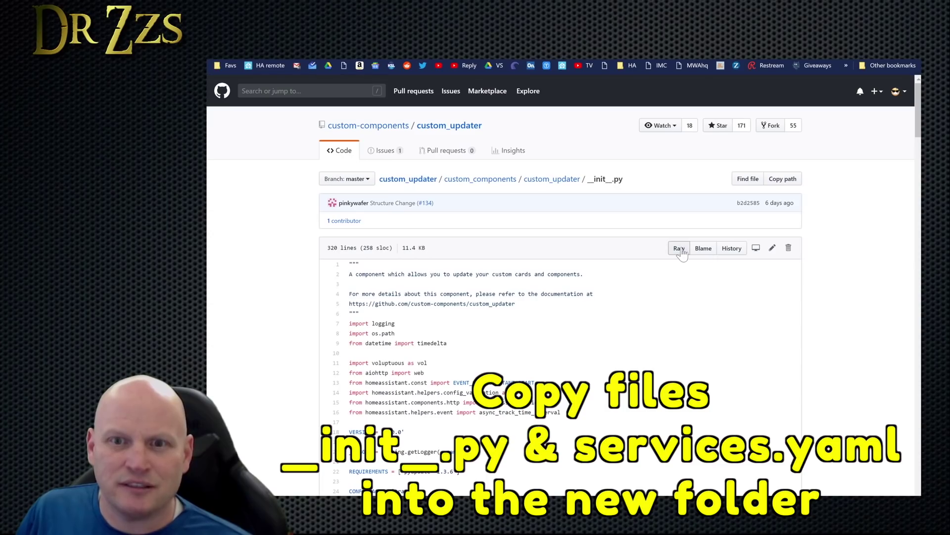
click(679, 248)
right_click(628, 208)
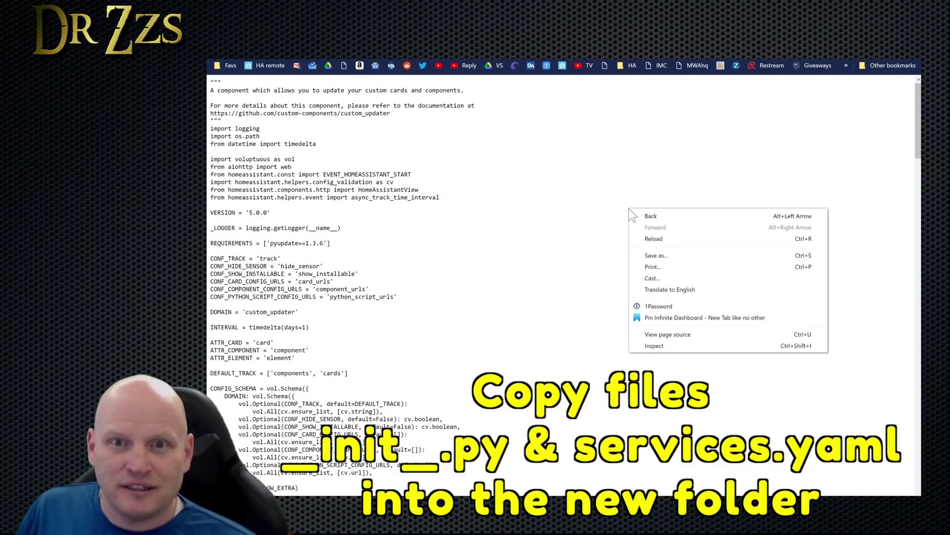
click(693, 256)
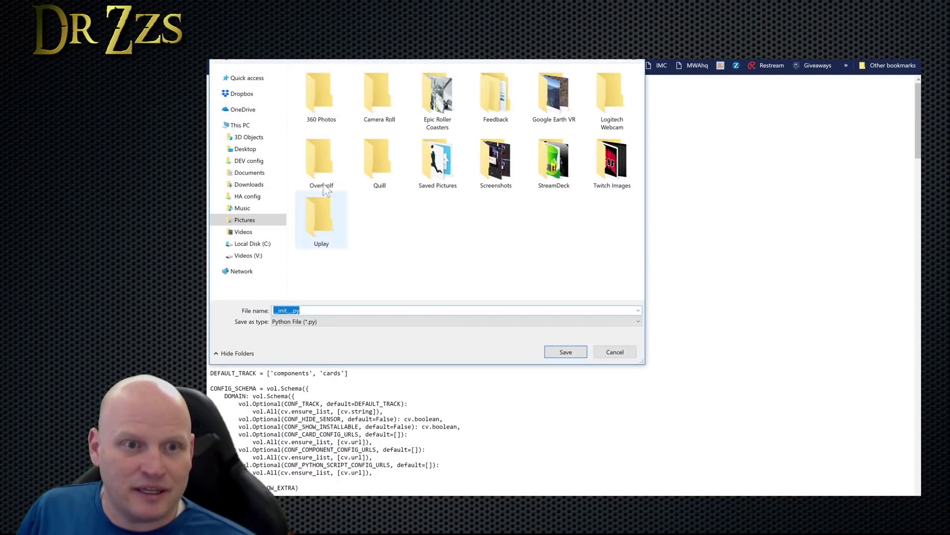
click(249, 197)
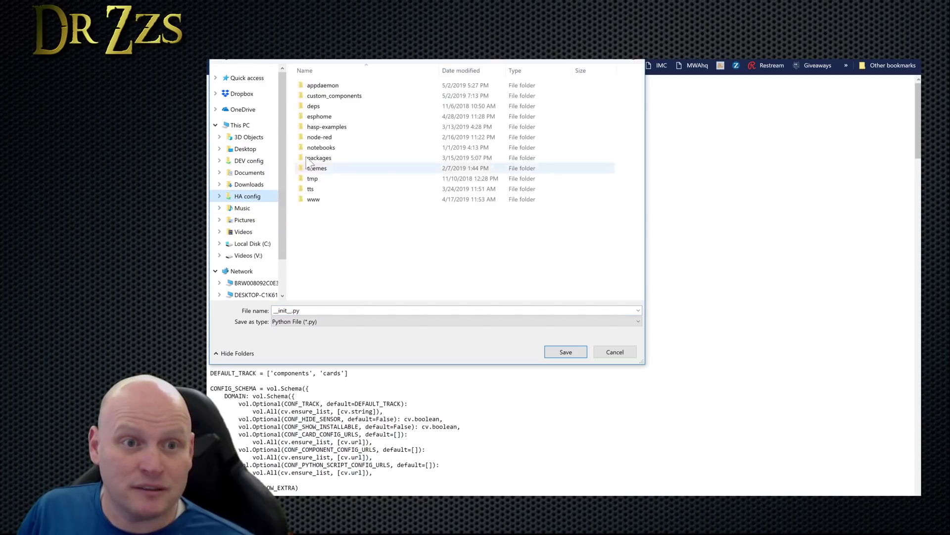
double_click(335, 96)
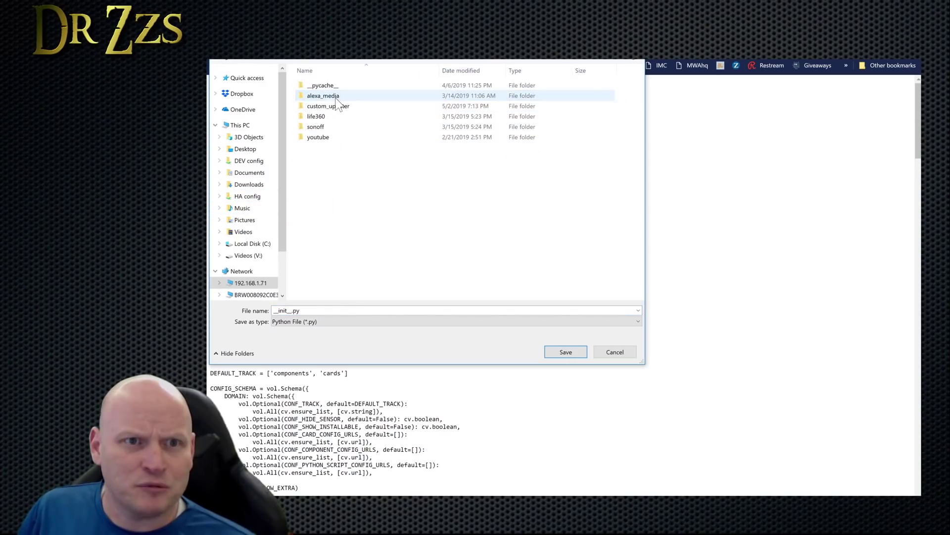
double_click(337, 106)
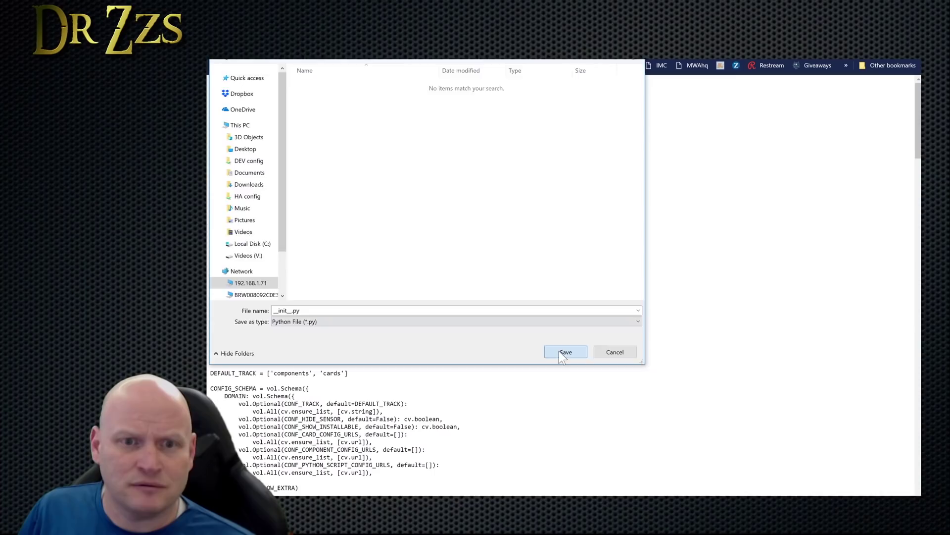
click(561, 352)
- Save raw services.yaml to disk, stripping the .txt extension from its name
key(alt+Left)
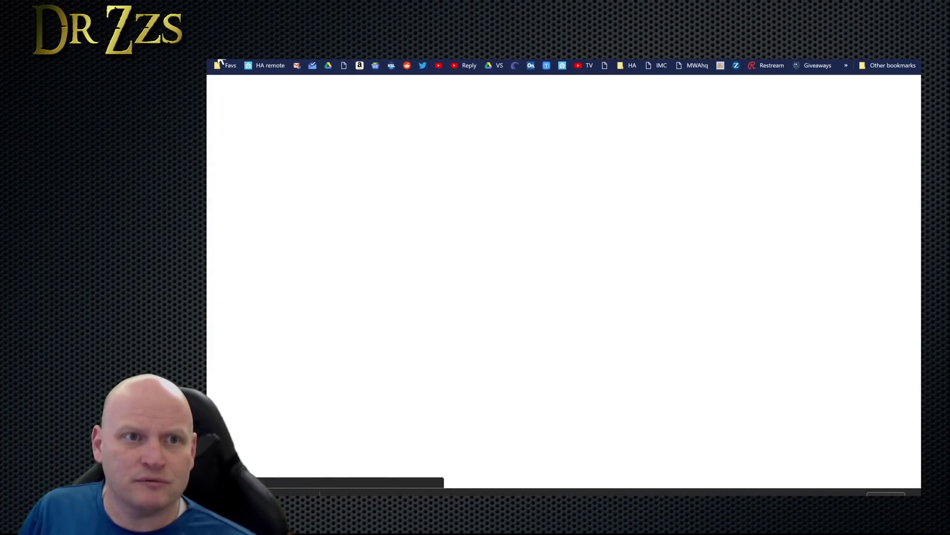
key(alt+Left)
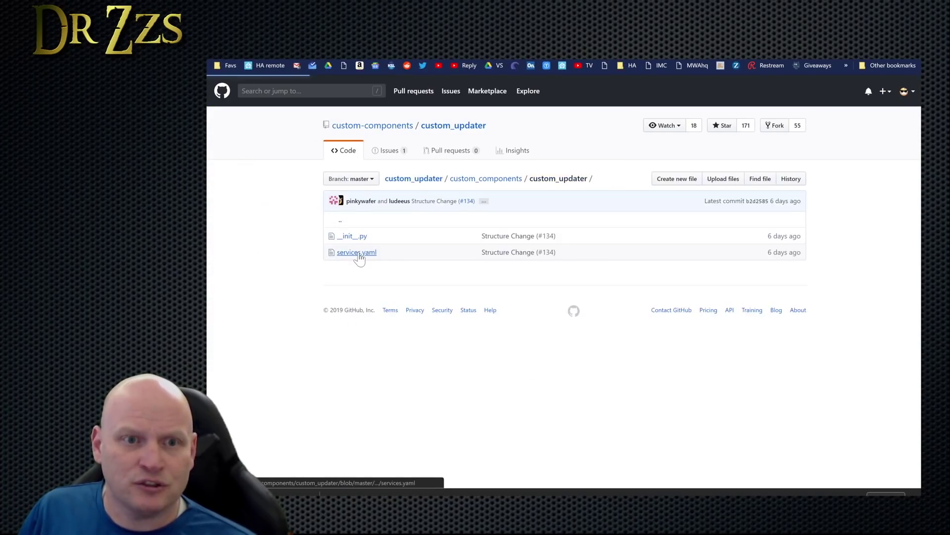
click(358, 253)
click(684, 251)
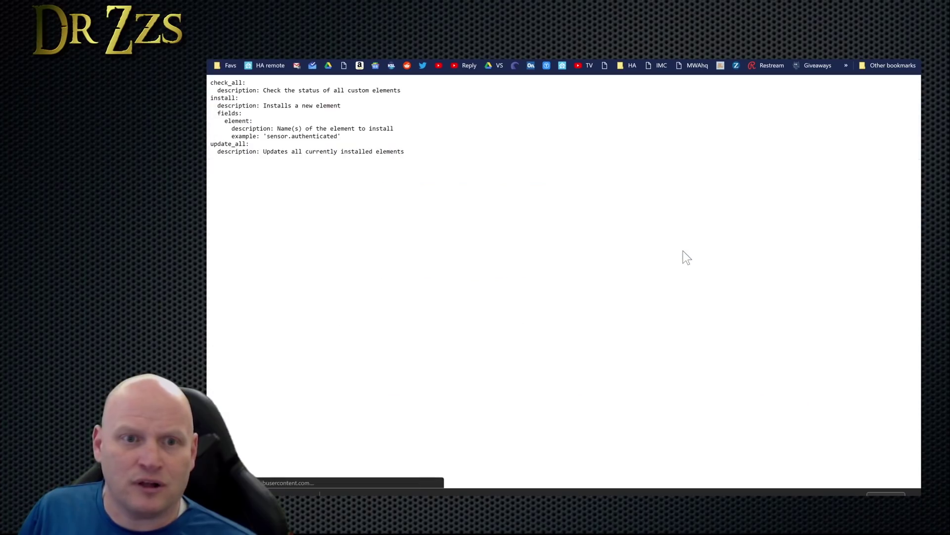
right_click(328, 212)
click(411, 260)
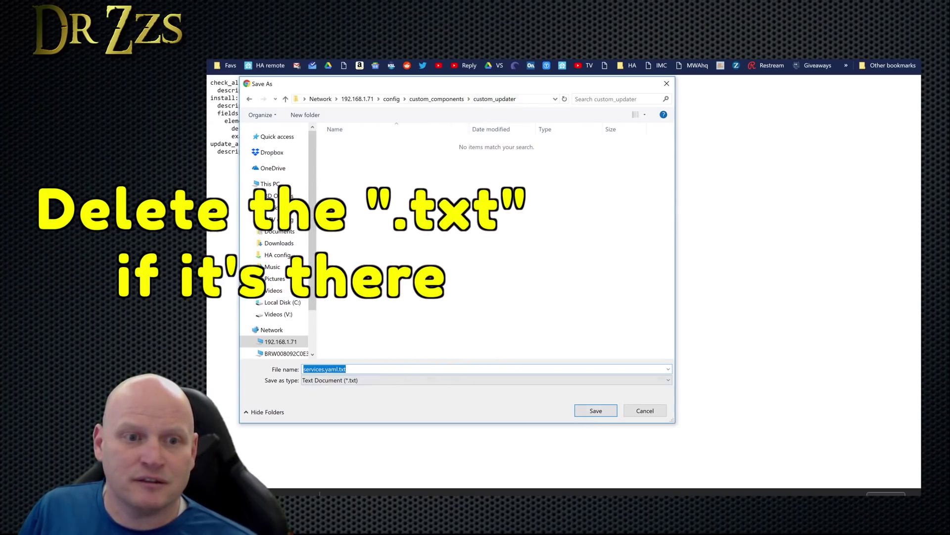
key(End)
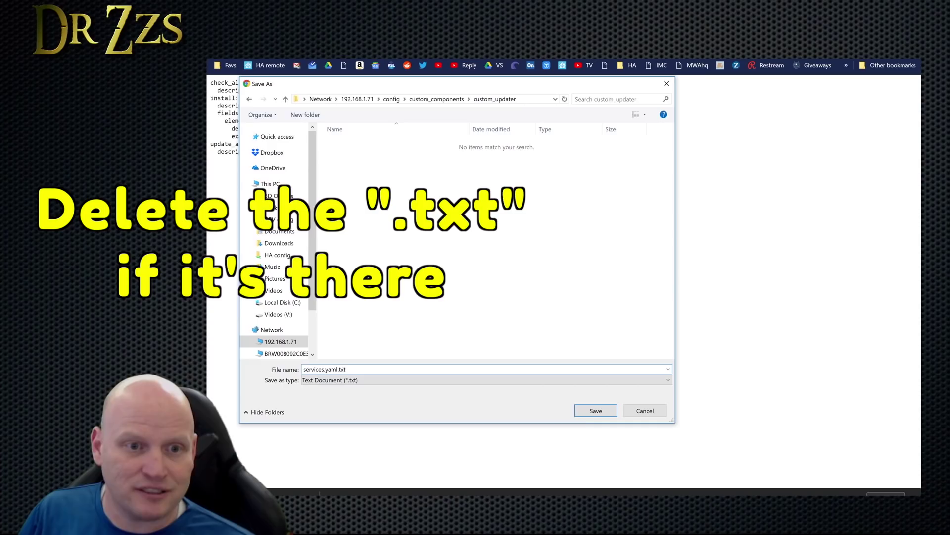
key(BackSpace)
key(BackSpace)
key(BackSpace)
key(BackSpace)
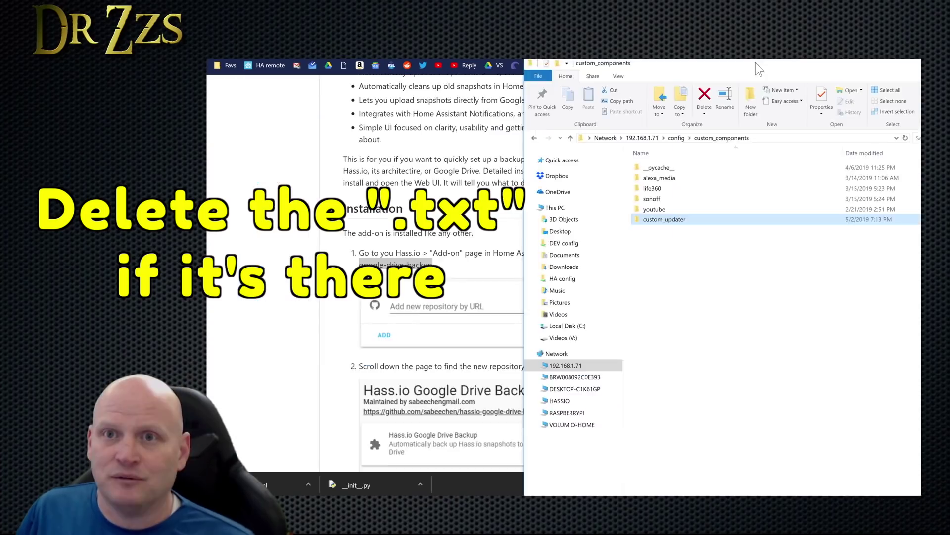
- Verify custom_updater holds both files, then select the custom_updater: line in Step 2
drag(759, 61, 600, 60)
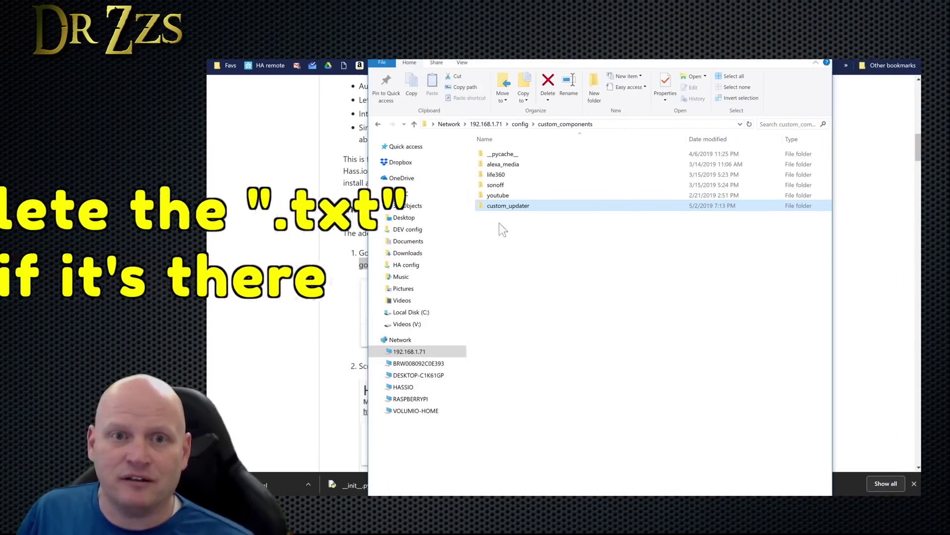
double_click(498, 206)
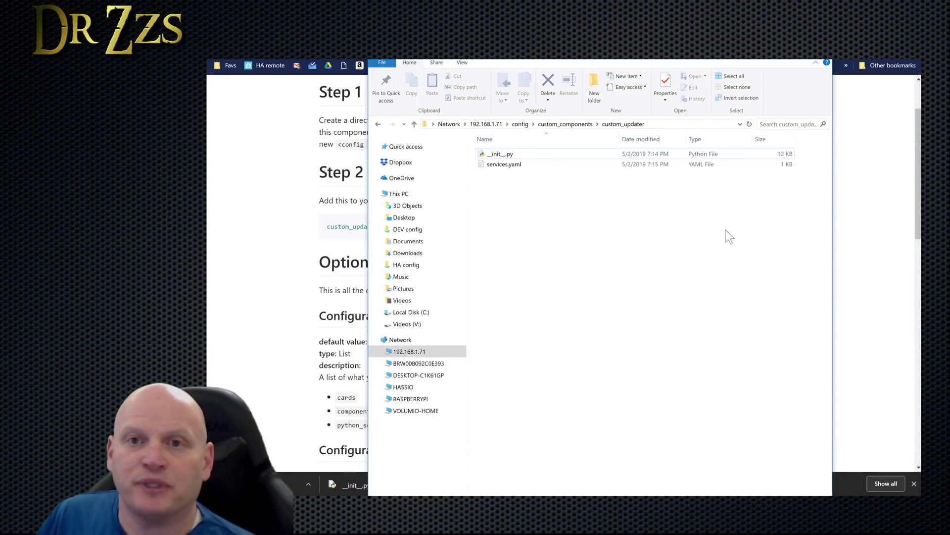
click(872, 124)
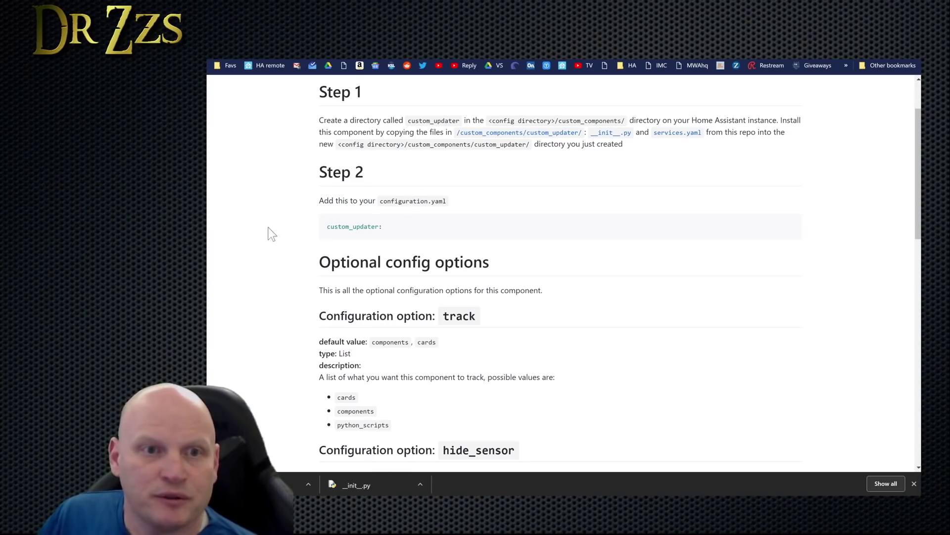
triple_click(402, 225)
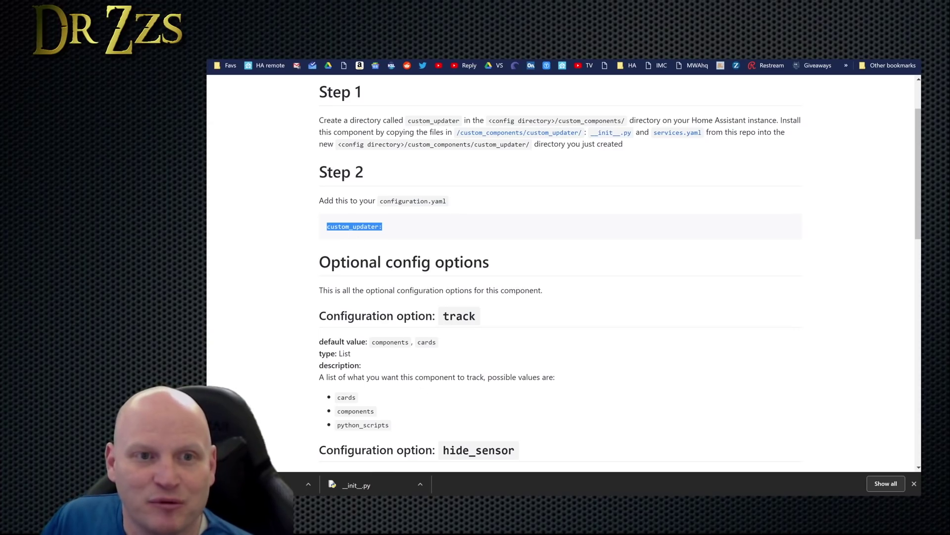
- Search configuration.yaml for 'custom' to confirm the custom_updater: entry exists, then return to the README
key(alt+Tab)
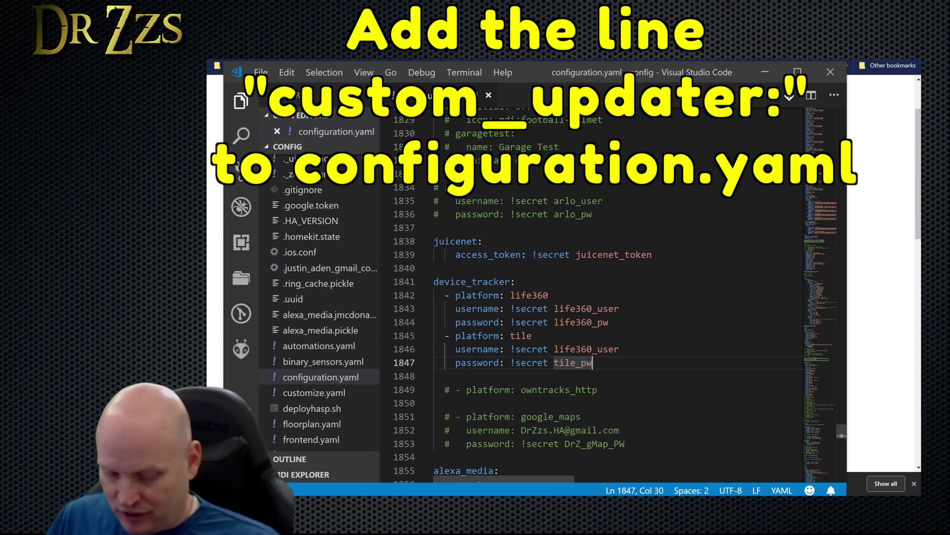
key(ctrl+f)
text(custom)
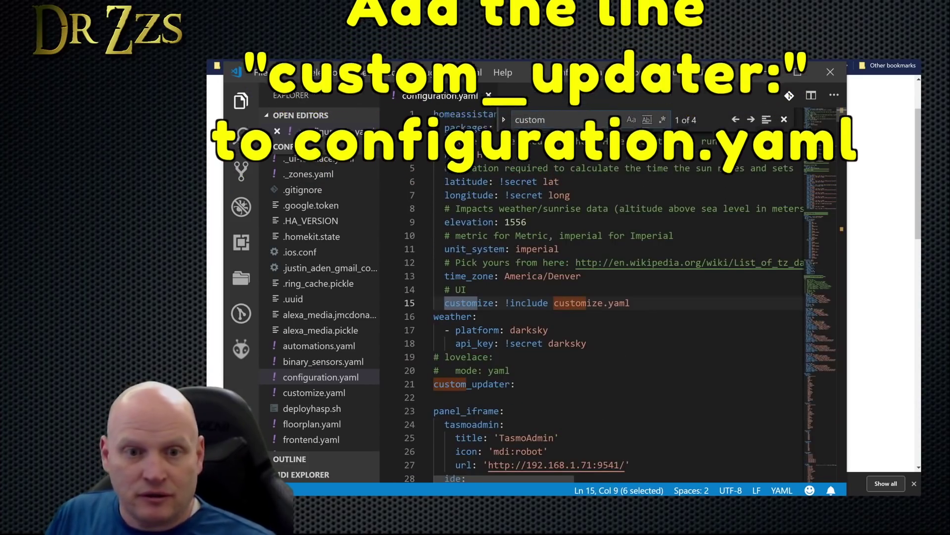
click(434, 397)
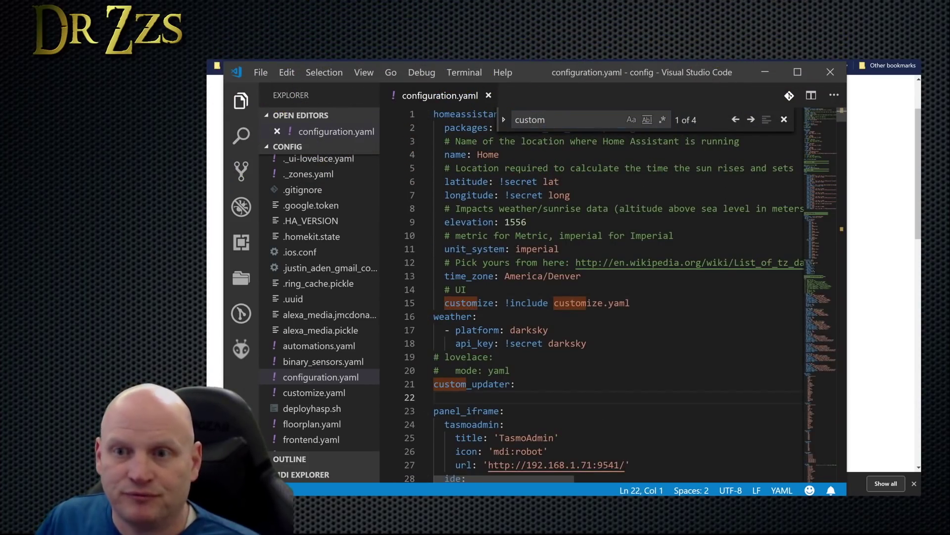
key(alt+Tab)
click(361, 286)
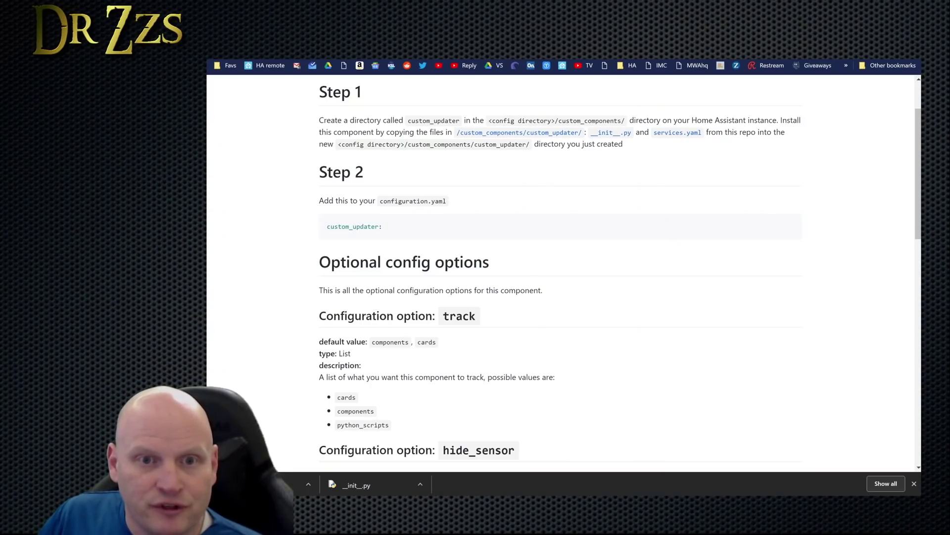
- Scroll through the config options and Custom Updater README, then return to the Life360 README
scroll(619, 314, down, 2)
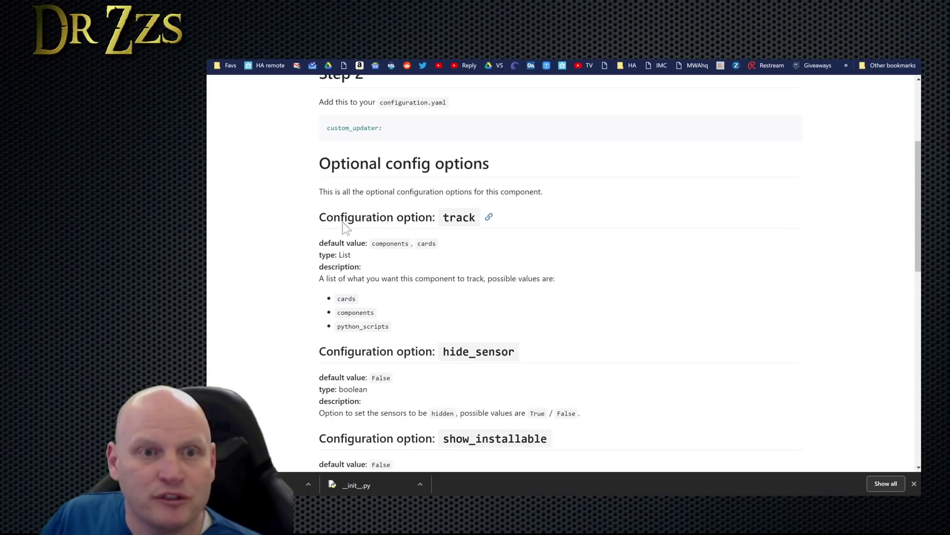
scroll(582, 346, down, 1)
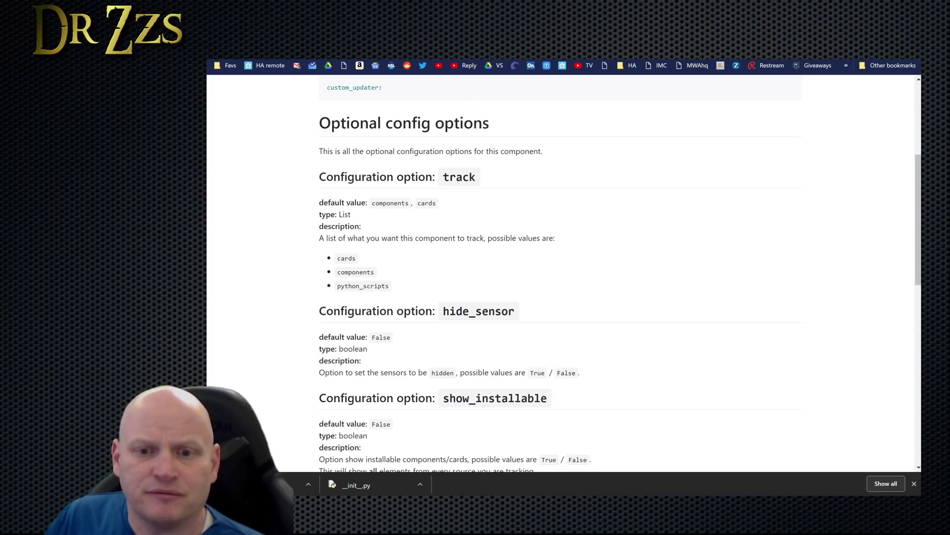
key(alt+Left)
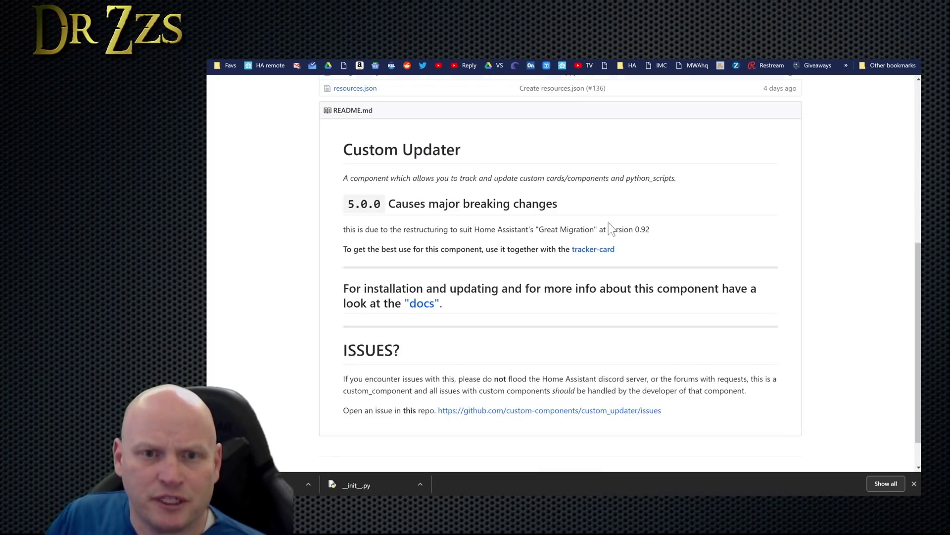
scroll(439, 304, down, 5)
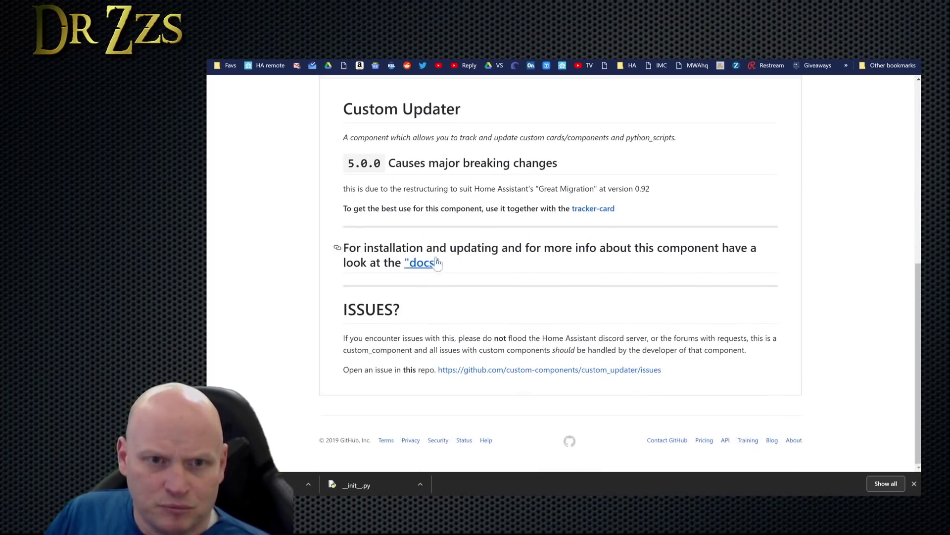
key(alt+Left)
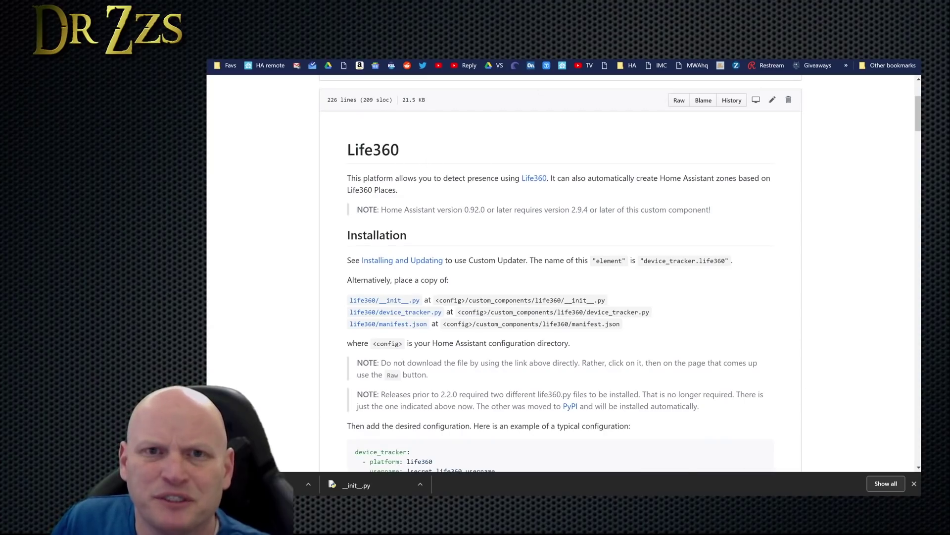
- Run CHECK CONFIG under Configuration > General, revealing the life360 integration-not-found error
key(ctrl+Tab)
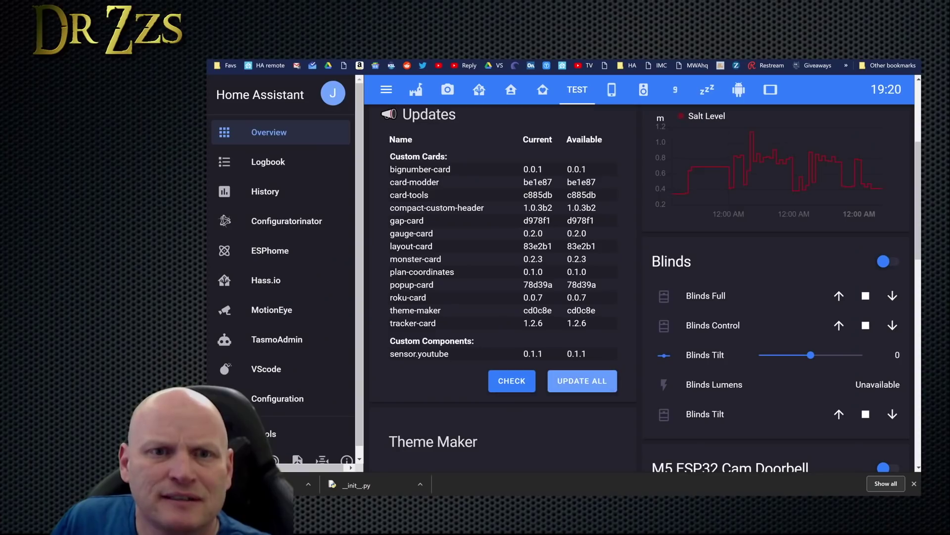
click(293, 398)
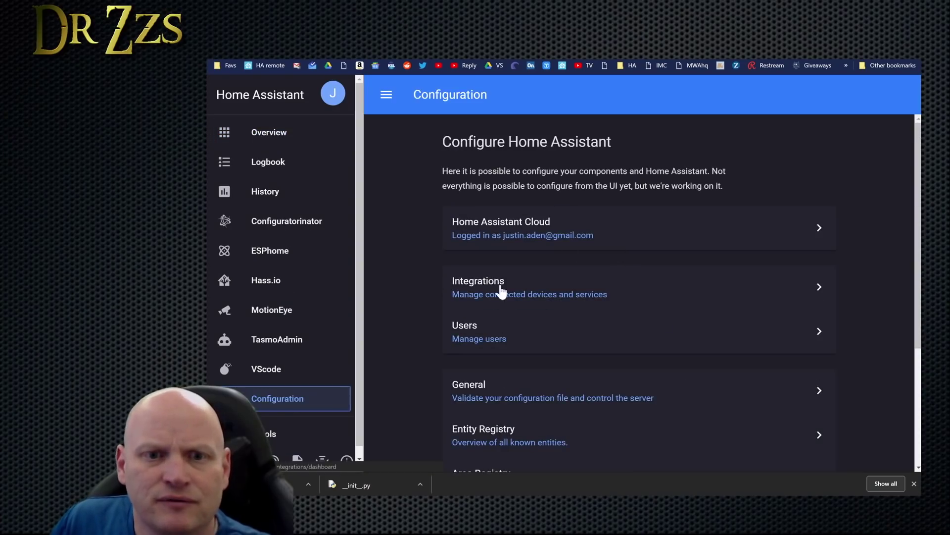
click(523, 396)
click(635, 315)
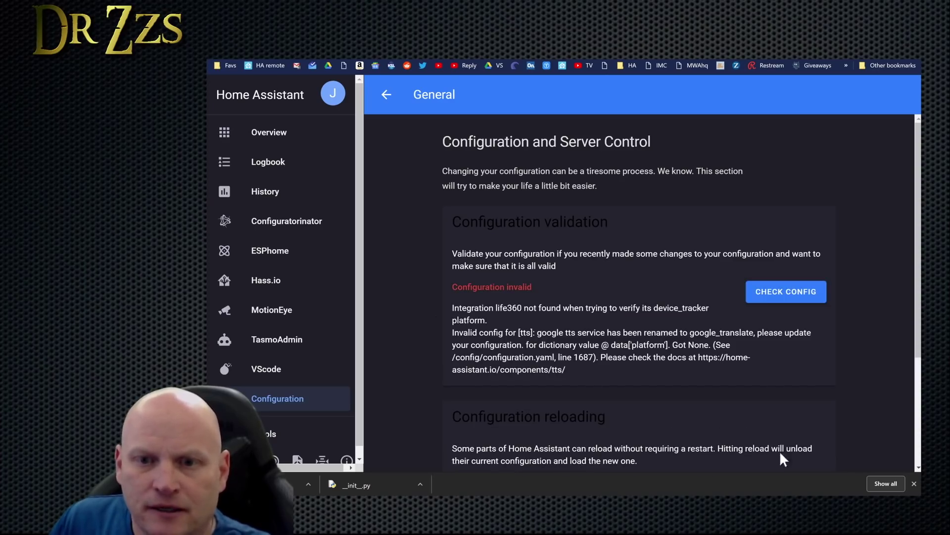
- Find 'life3' in configuration.yaml and comment out the three life360 platform lines
key(alt+Tab)
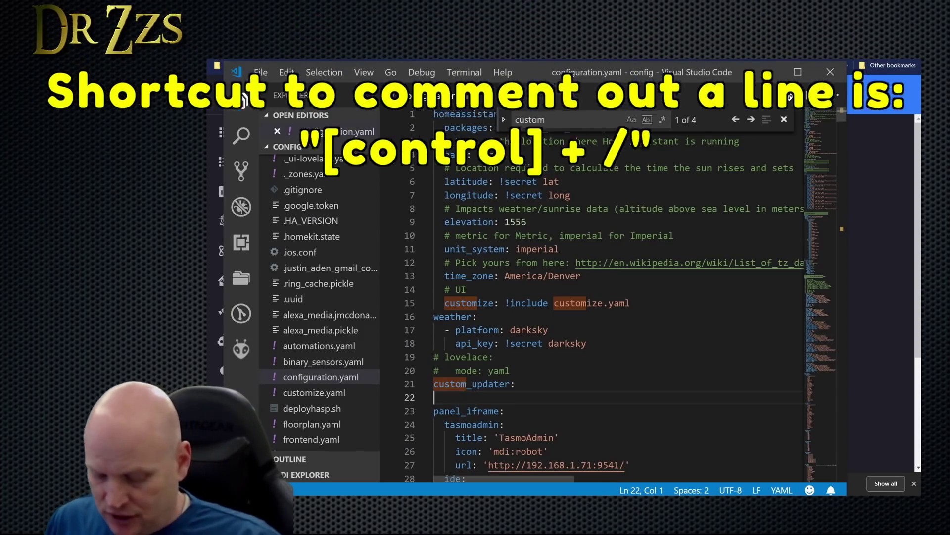
key(ctrl+f)
text(life)
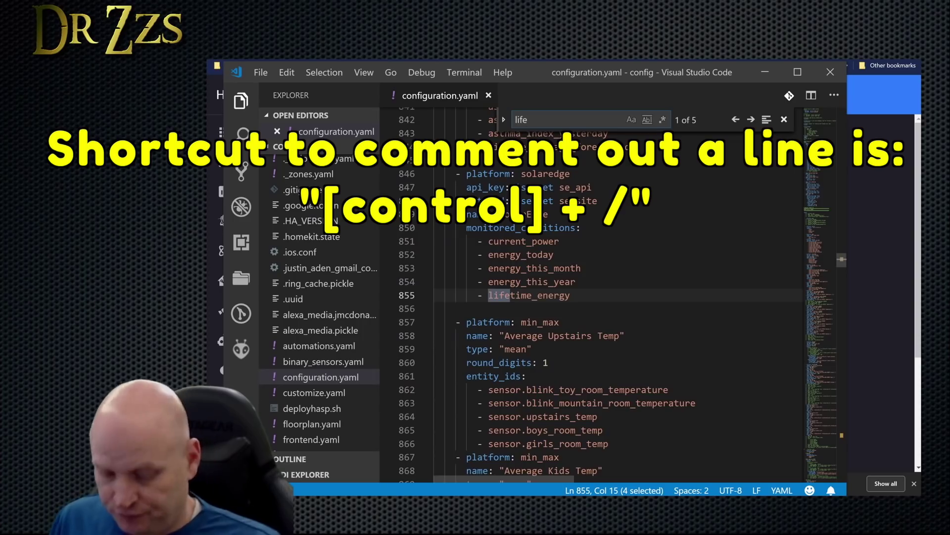
text(3)
drag(609, 322, 434, 295)
key(ctrl+slash)
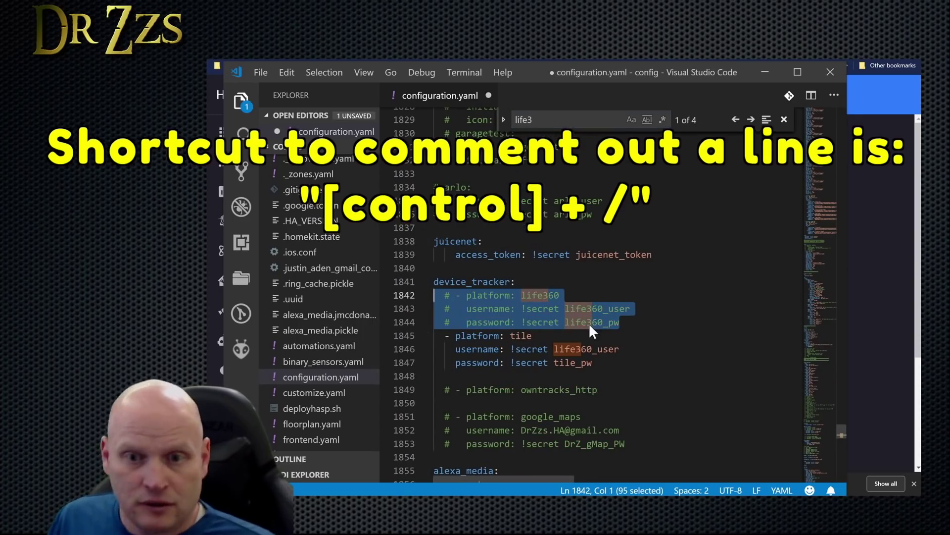
- Re-run CHECK CONFIG for a valid result, then restart the Home Assistant server
key(alt+Tab)
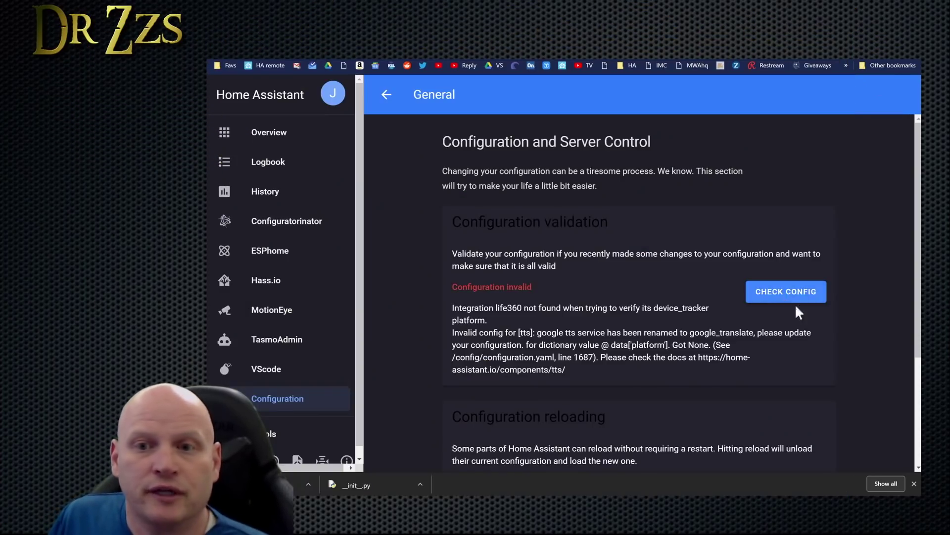
click(794, 289)
scroll(762, 290, down, 3)
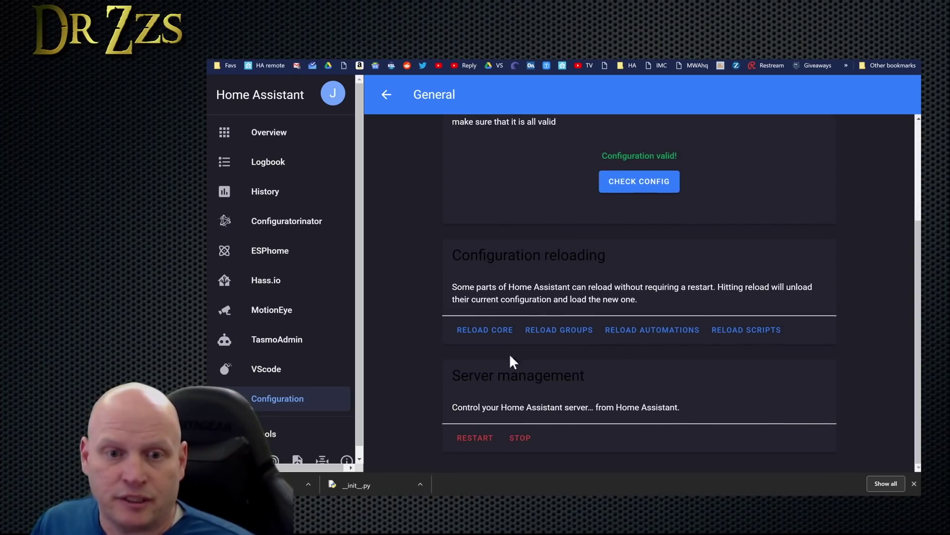
click(465, 447)
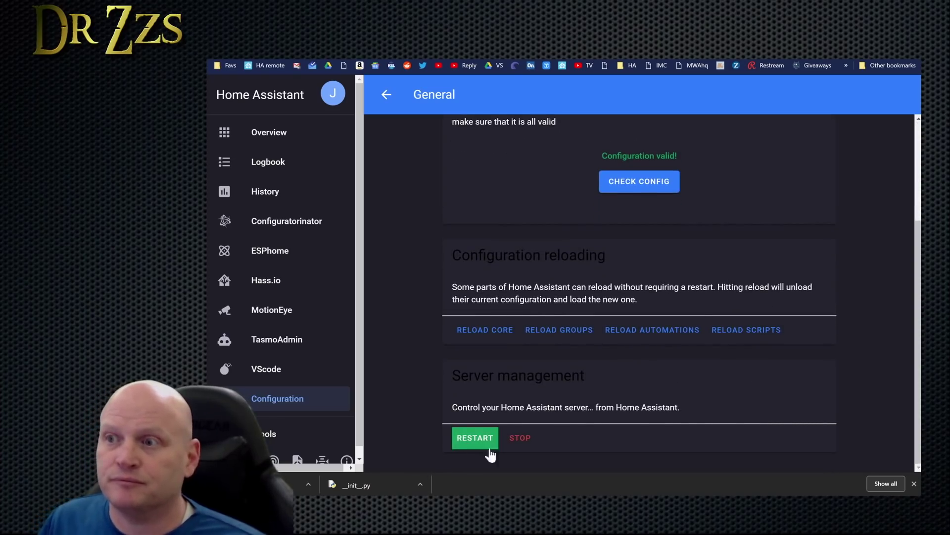
scroll(544, 297, up, 3)
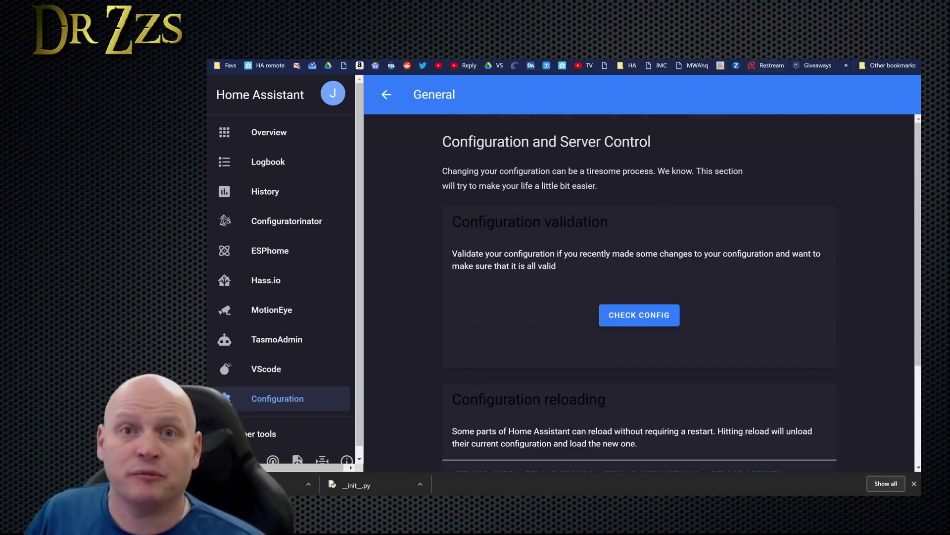
- From the Life360 README, open custom_updater's Installing and Updating instructions
key(ctrl+Tab)
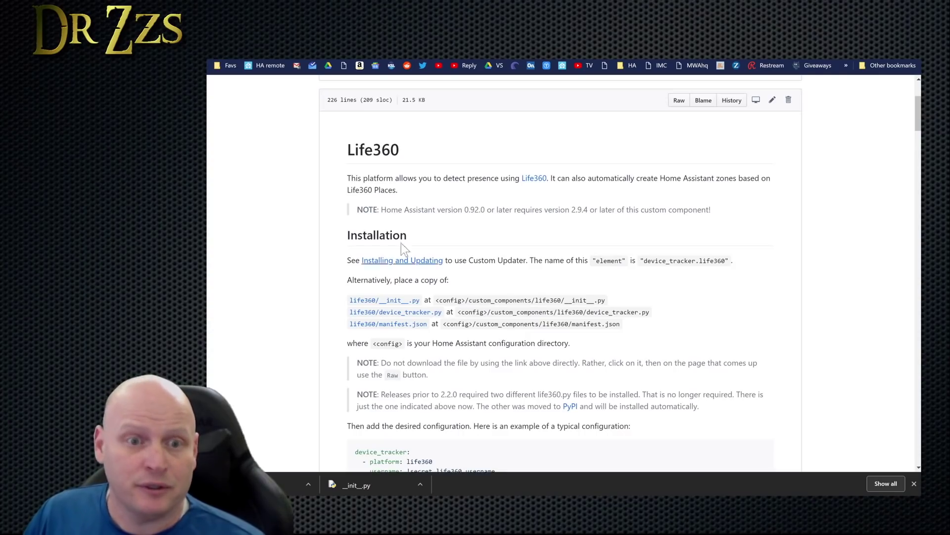
click(384, 261)
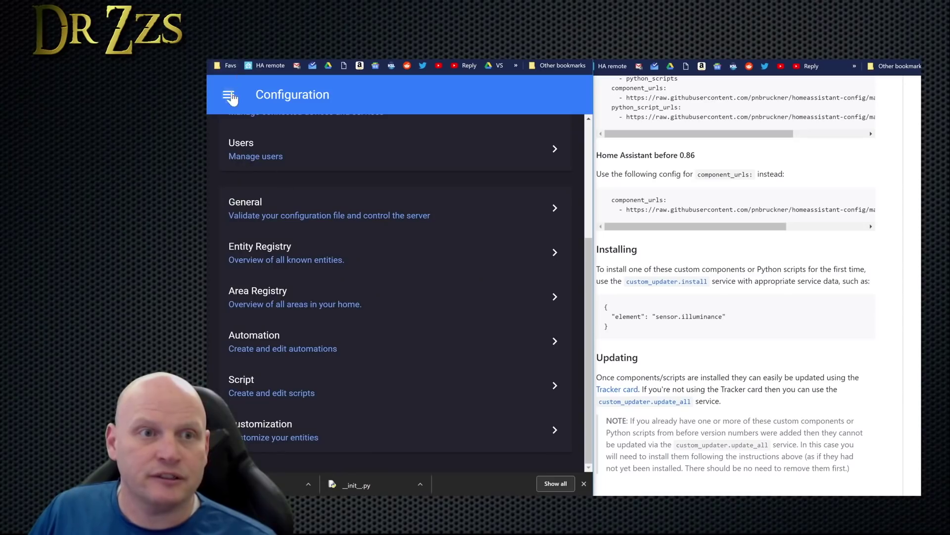
- In the Services developer tool, select custom_updater.install and begin the service data JSON
click(225, 96)
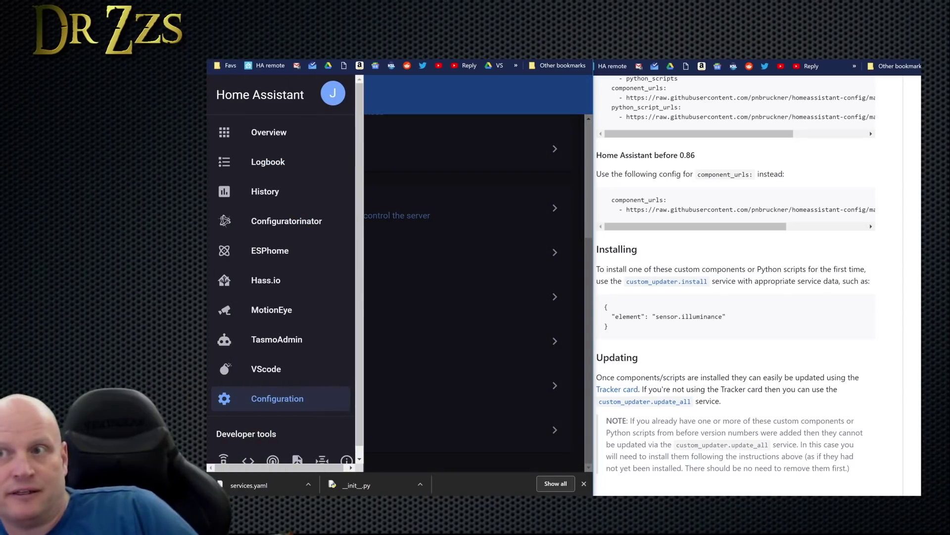
click(223, 460)
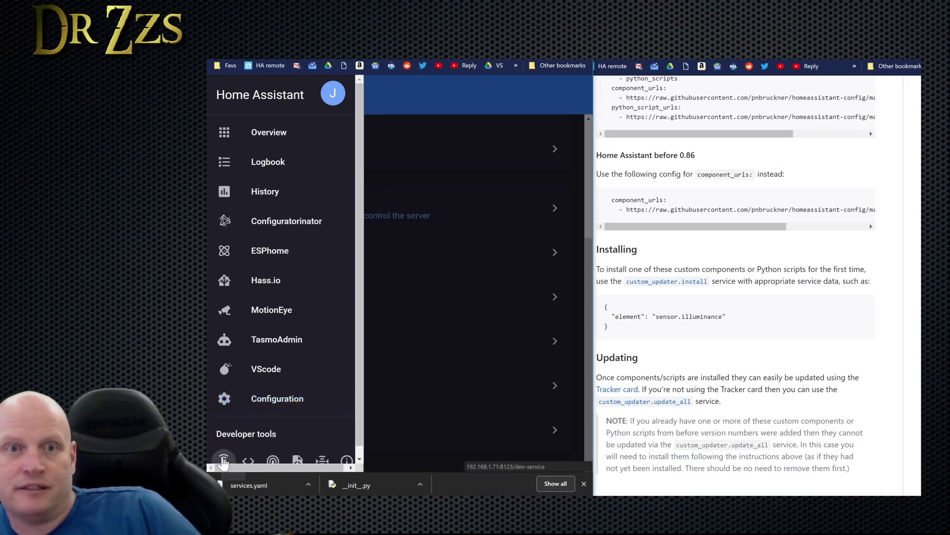
click(283, 178)
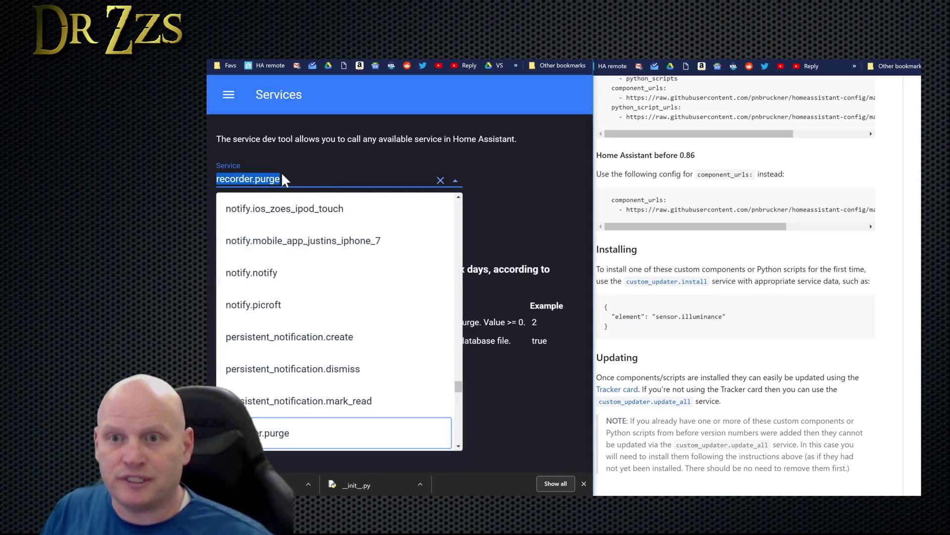
text(cu)
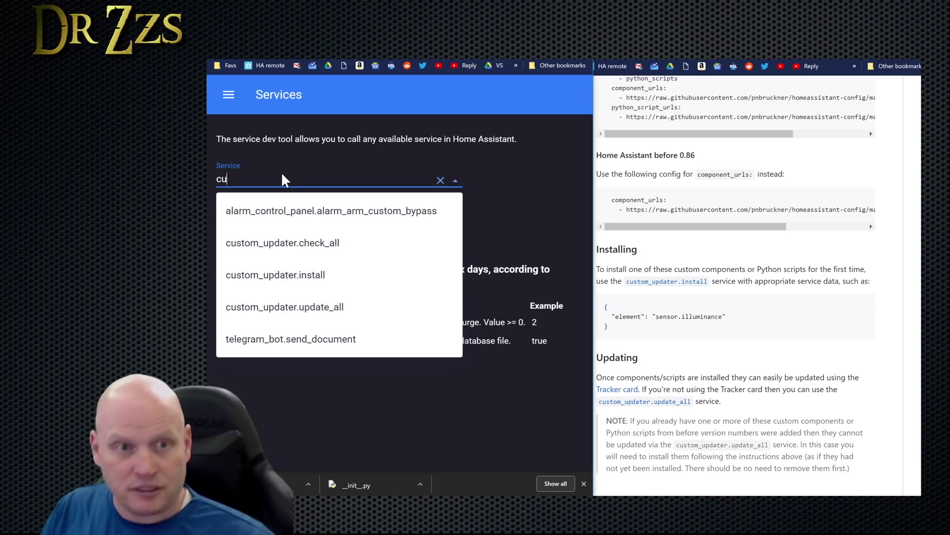
click(296, 276)
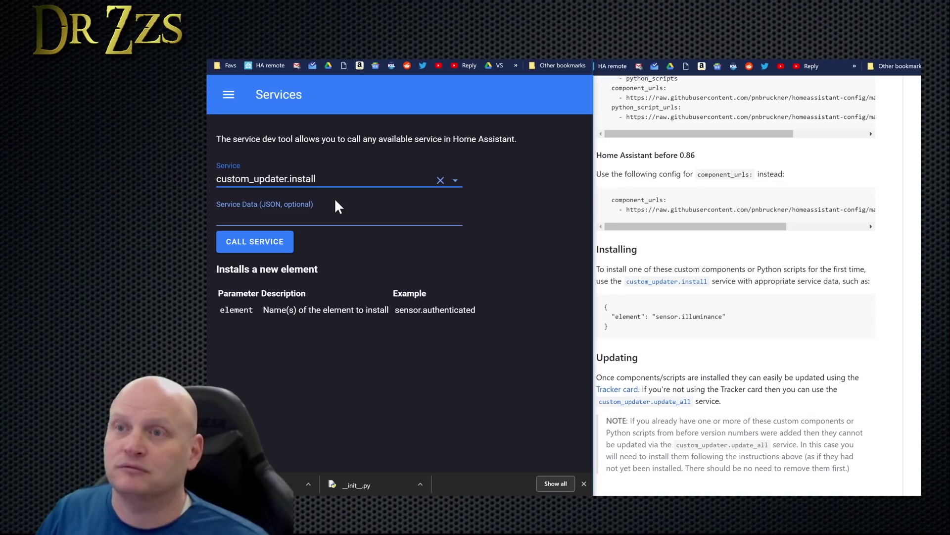
click(221, 215)
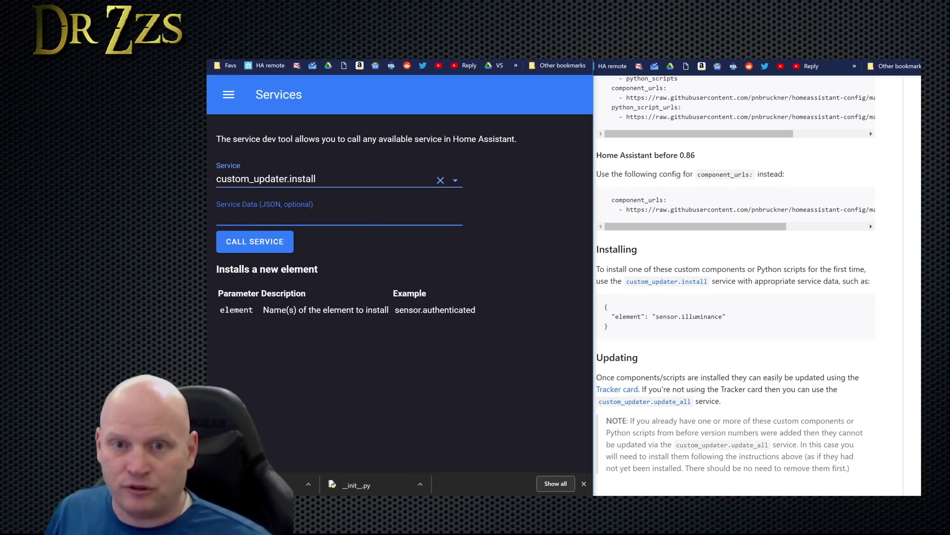
text({"element": ")
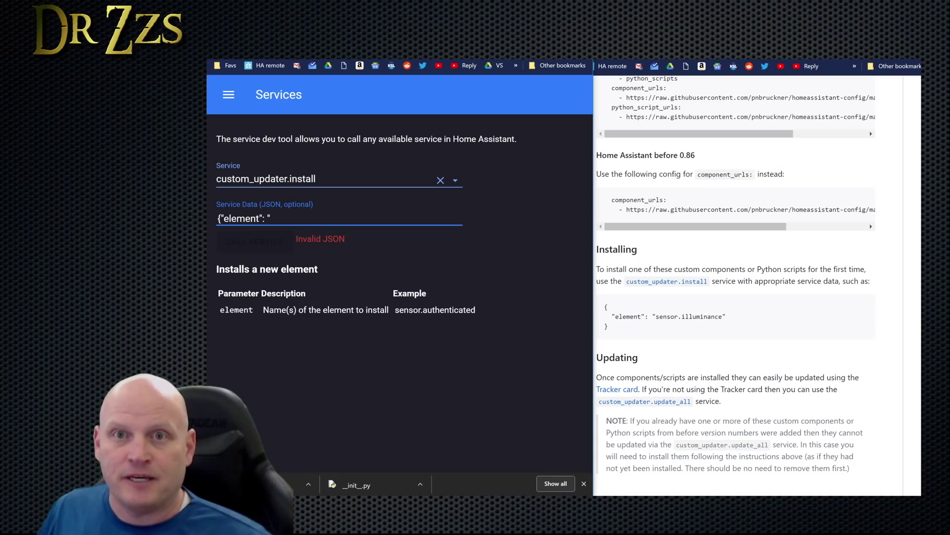
- Copy device_tracker.life360 from the Life360 docs and paste it into the service data
key(alt+Tab)
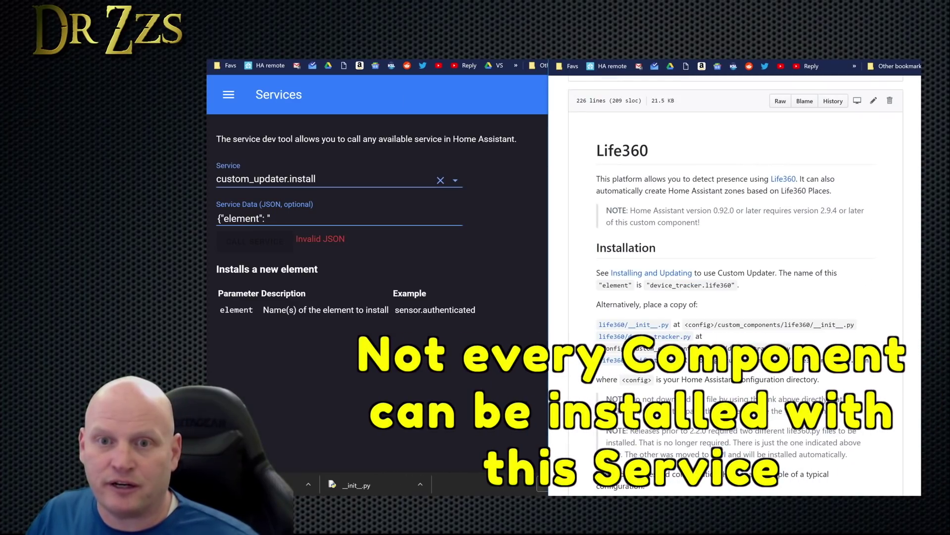
drag(649, 285, 732, 285)
right_click(727, 288)
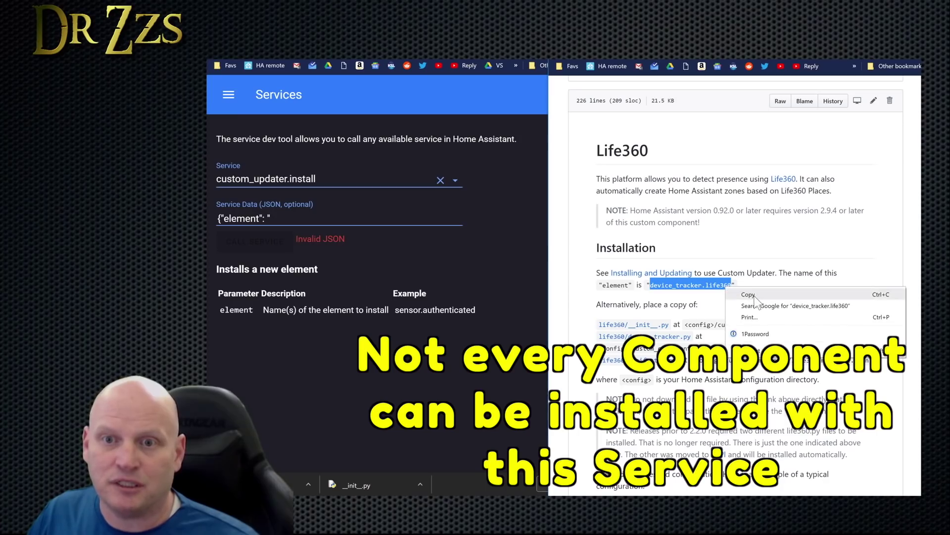
click(748, 294)
click(277, 218)
right_click(286, 221)
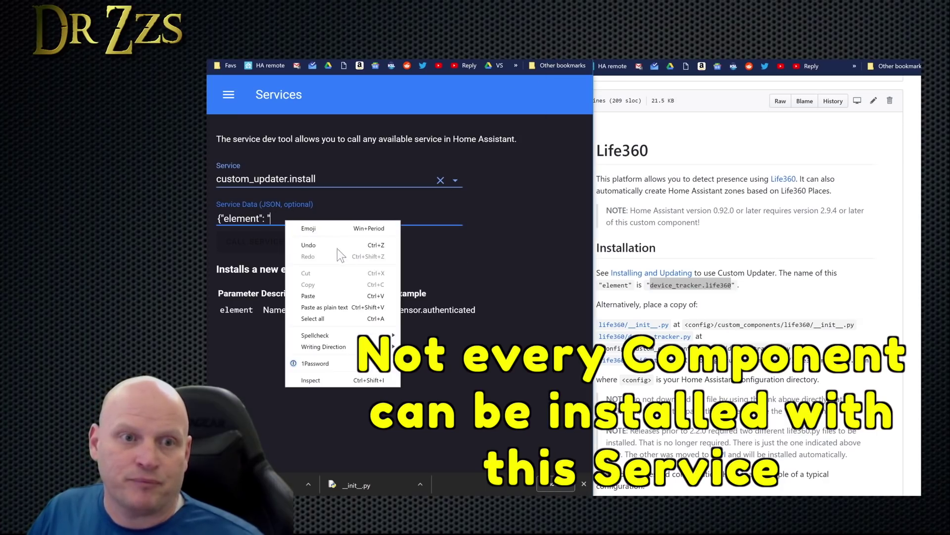
click(334, 296)
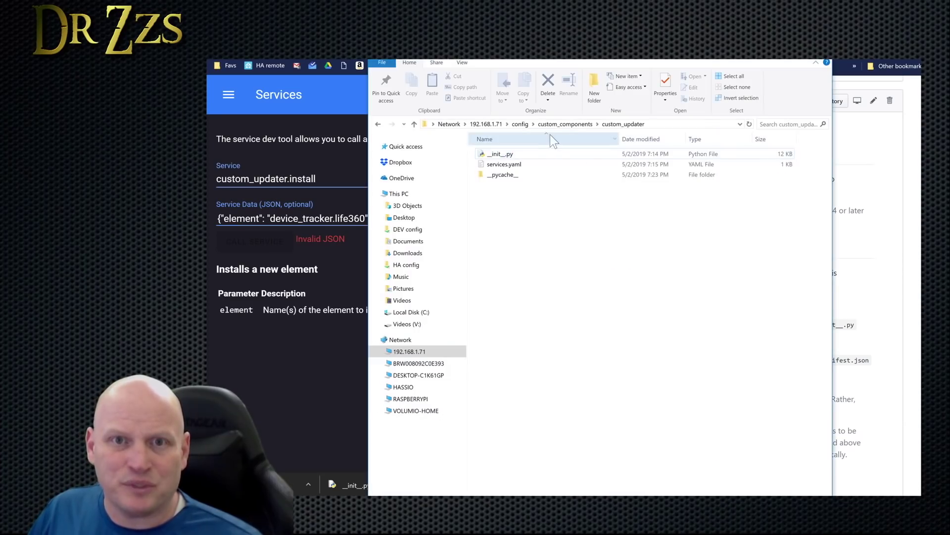
- Delete the old life360 folder from custom_components in File Explorer
click(571, 124)
click(500, 186)
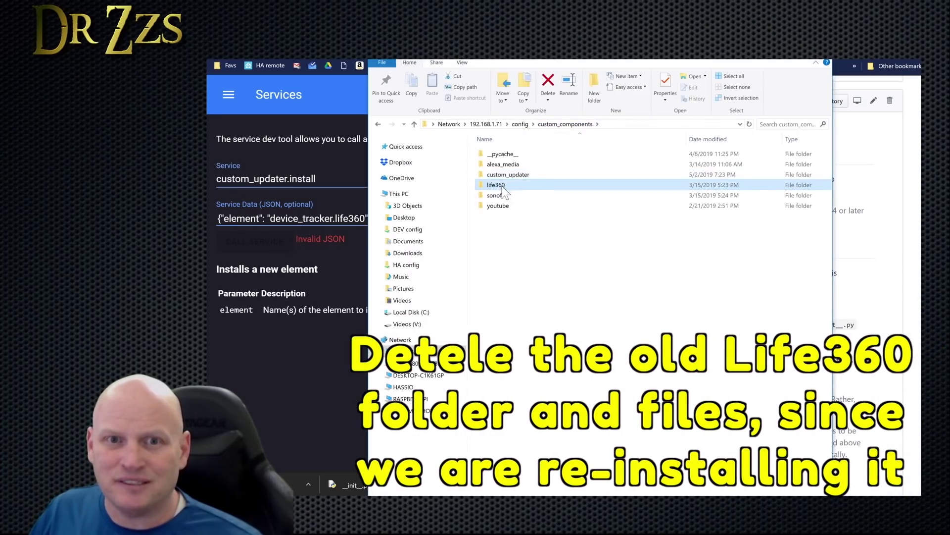
right_click(502, 190)
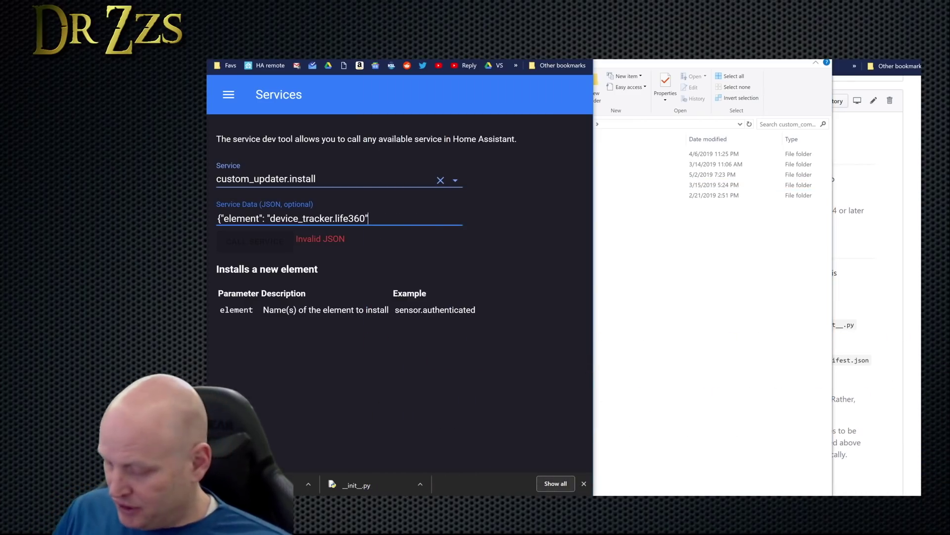
- Close the service data JSON, call custom_updater.install, and open the new life360 folder
text(})
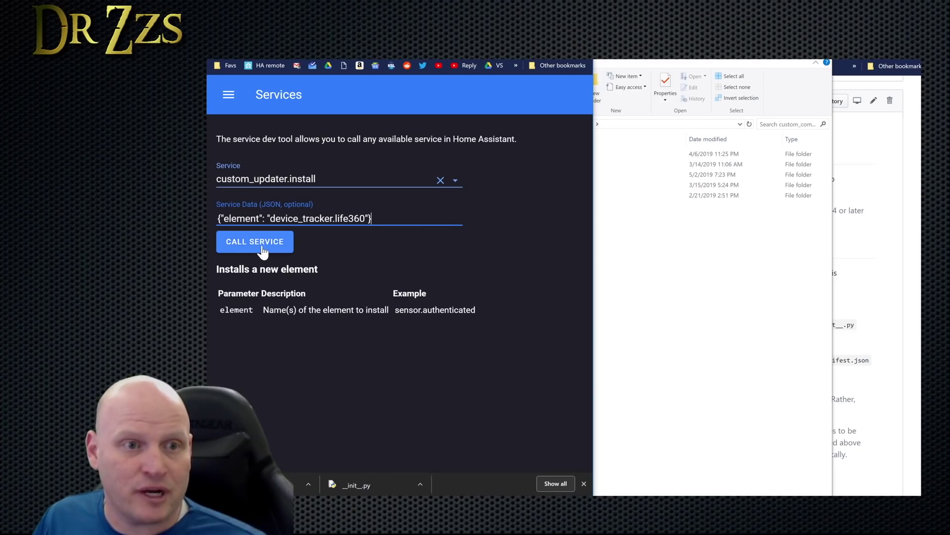
click(786, 65)
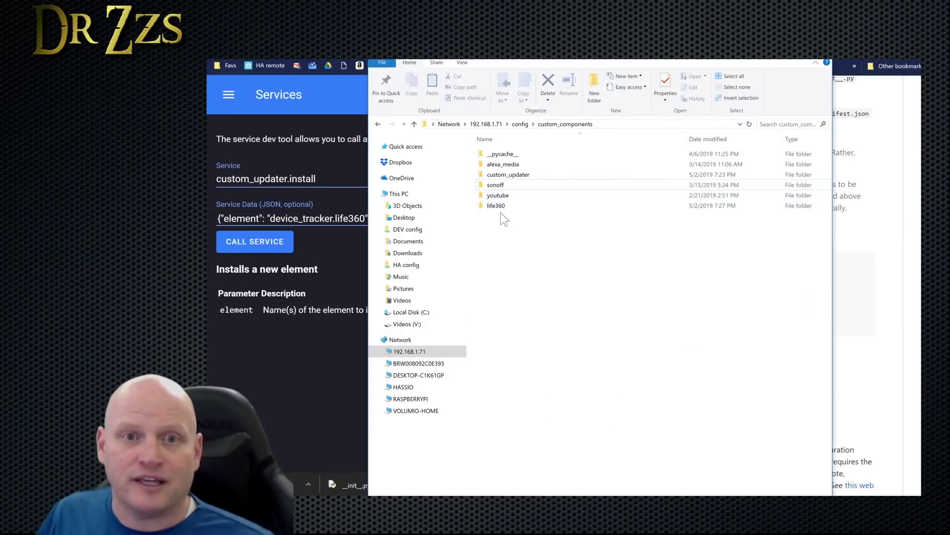
double_click(497, 207)
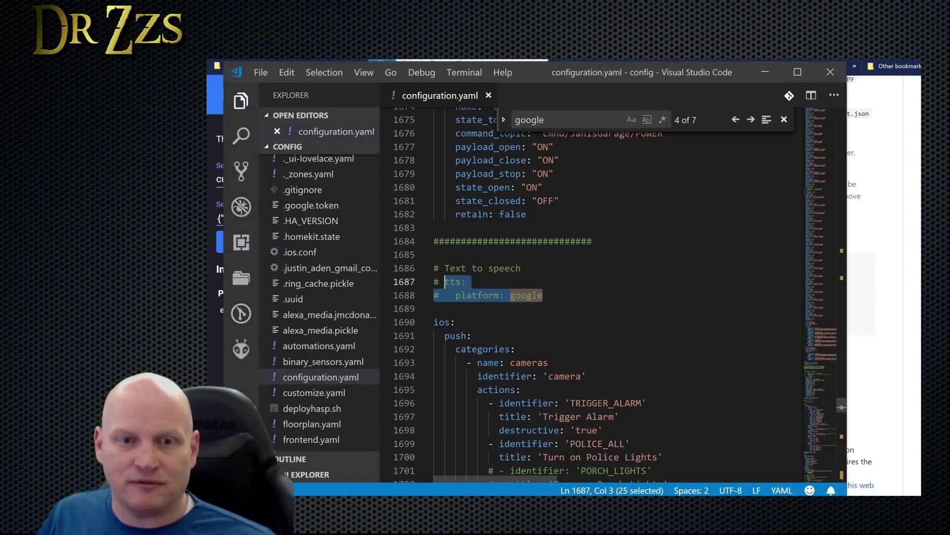
- Find the life360 lines in configuration.yaml, uncomment lines 1842-1844, and save the file
click(543, 295)
key(ctrl+f)
text(life)
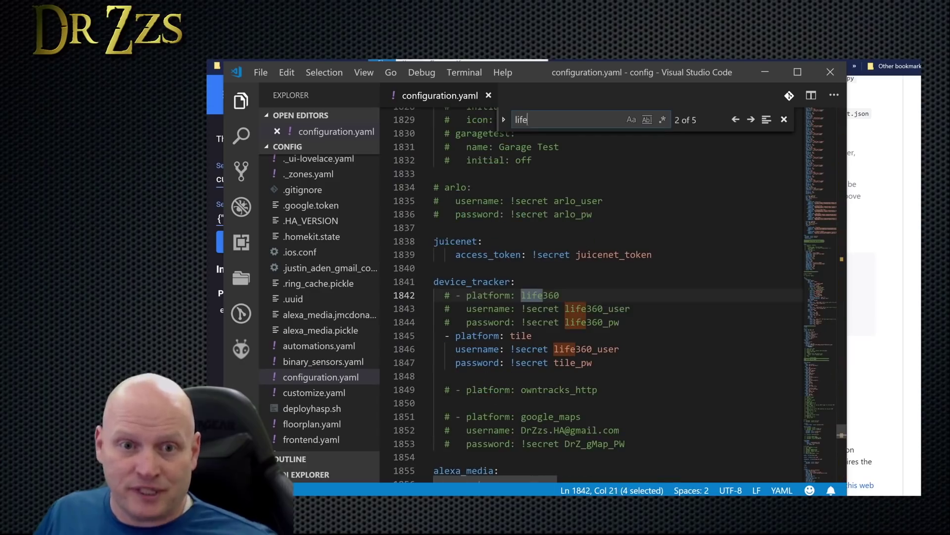
drag(619, 321, 434, 295)
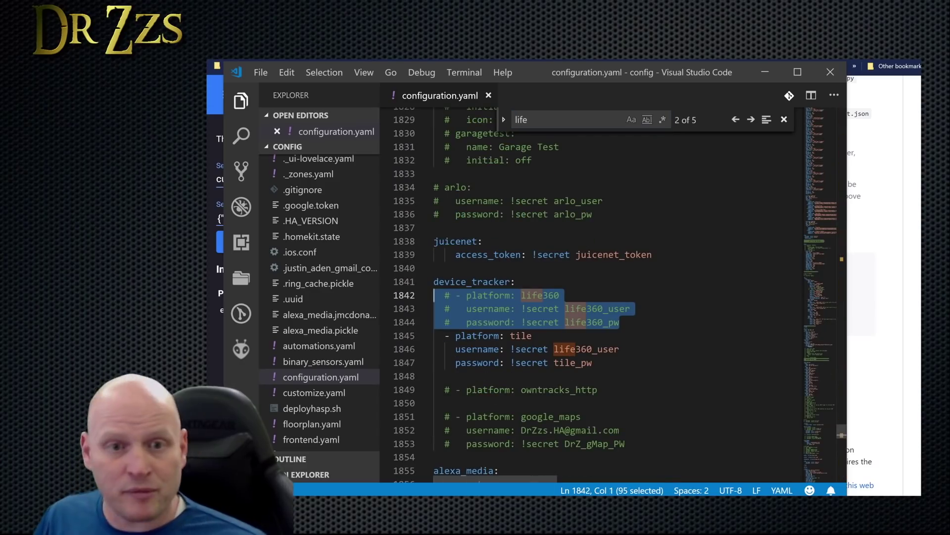
key(ctrl+slash)
click(592, 362)
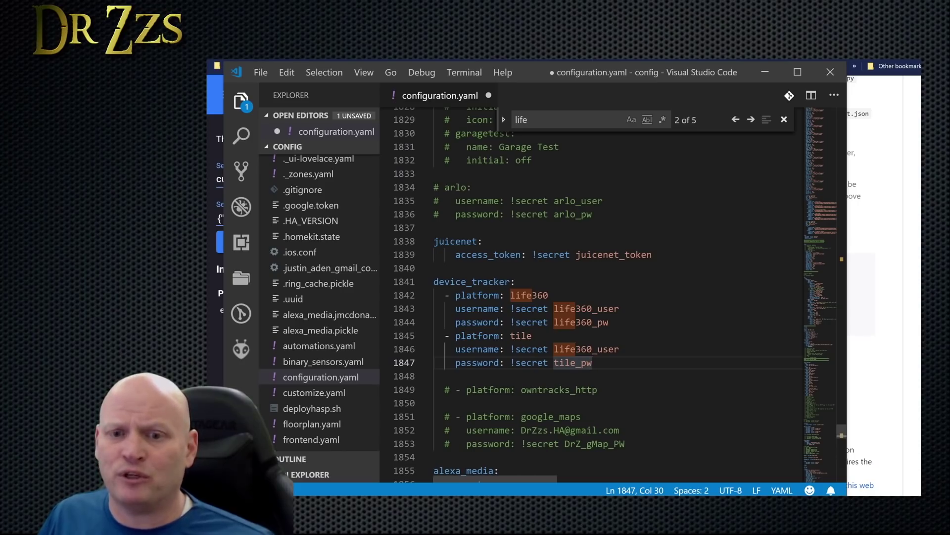
key(ctrl+s)
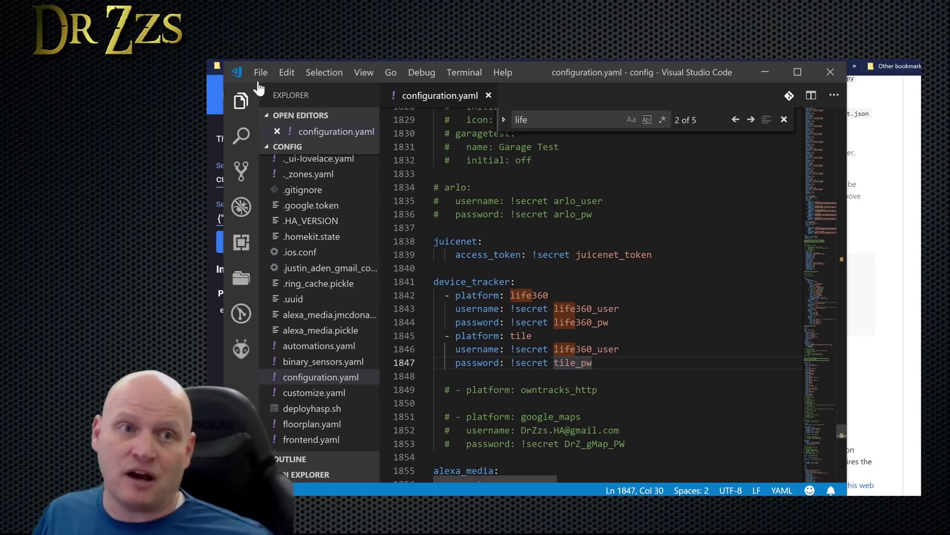
- Run Check Config under Configuration > General and confirm 'Configuration valid!'
key(alt+Tab)
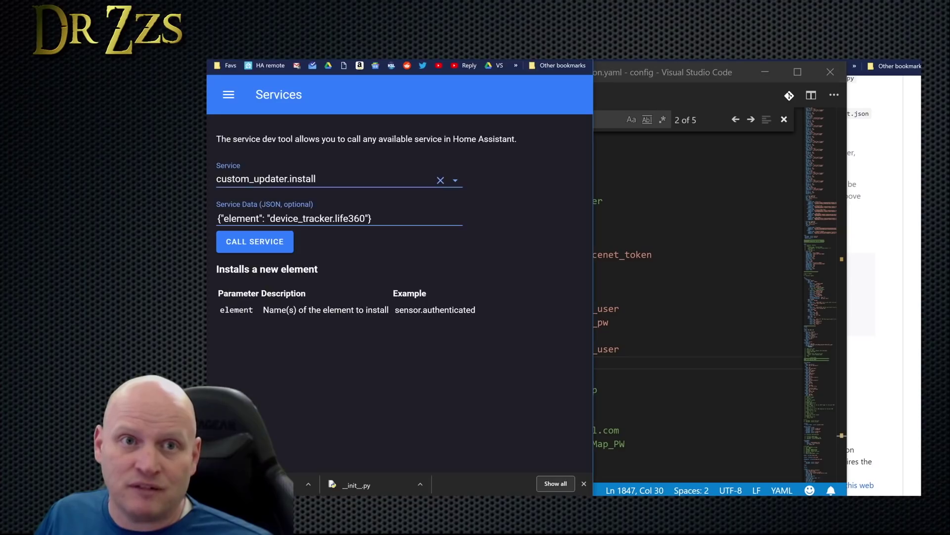
click(230, 95)
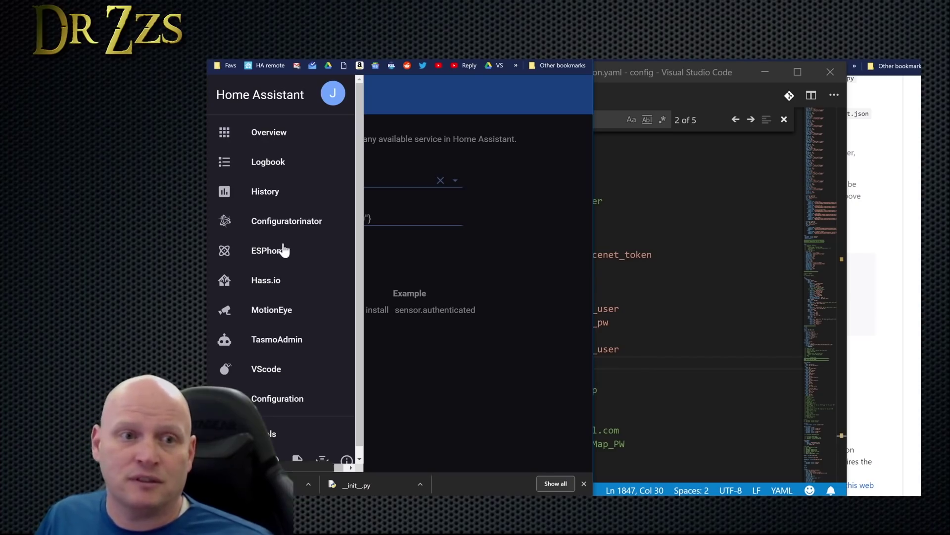
click(296, 399)
click(296, 400)
click(410, 314)
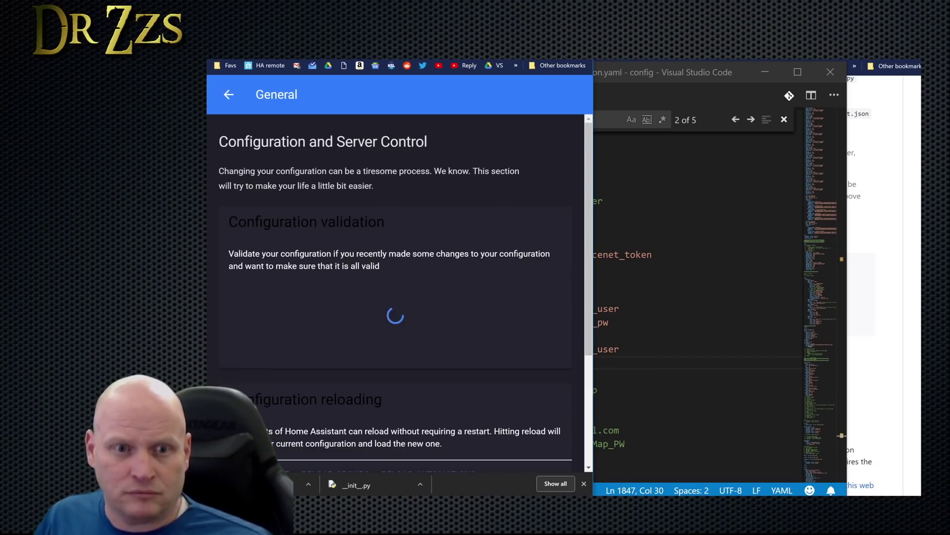
scroll(449, 321, down, 3)
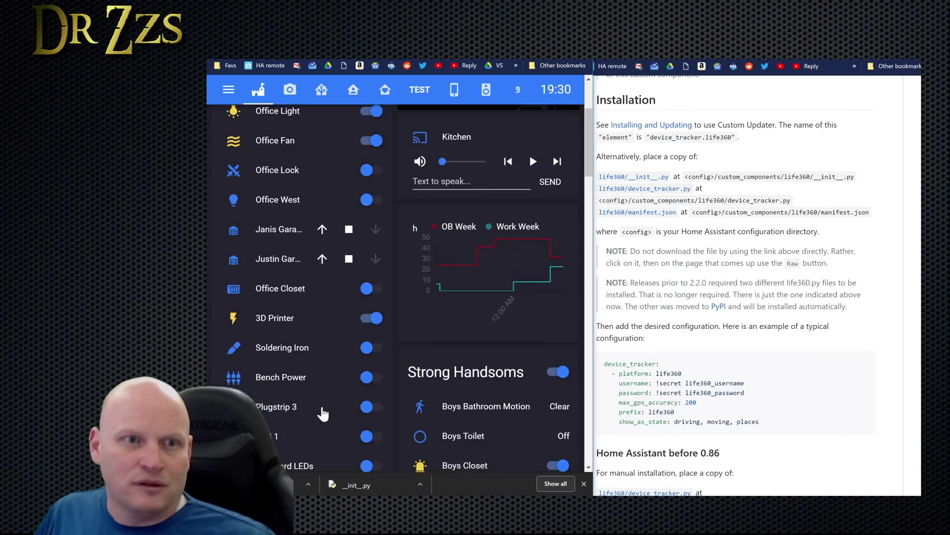
- Open the tracked person's Home state details and view their presence history bar
scroll(323, 414, down, 10)
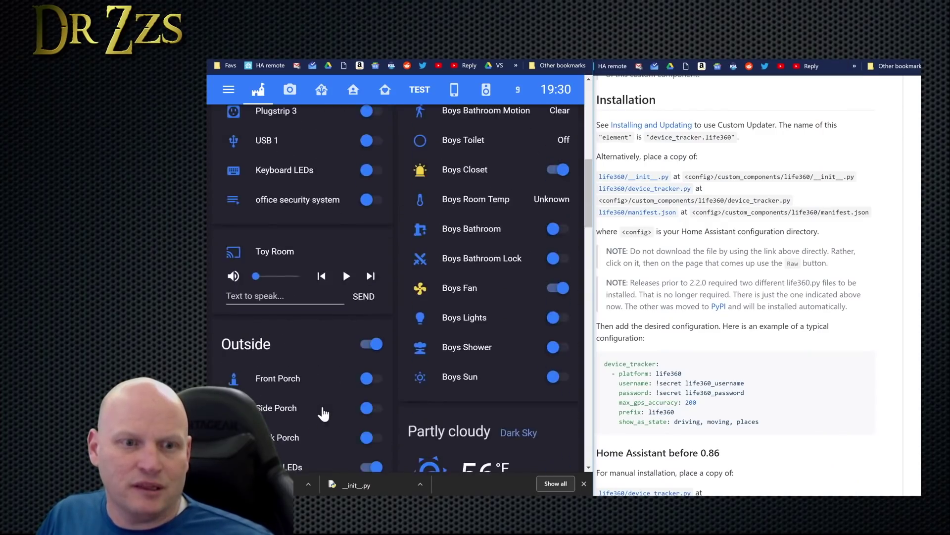
scroll(323, 413, down, 4)
scroll(318, 394, up, 9)
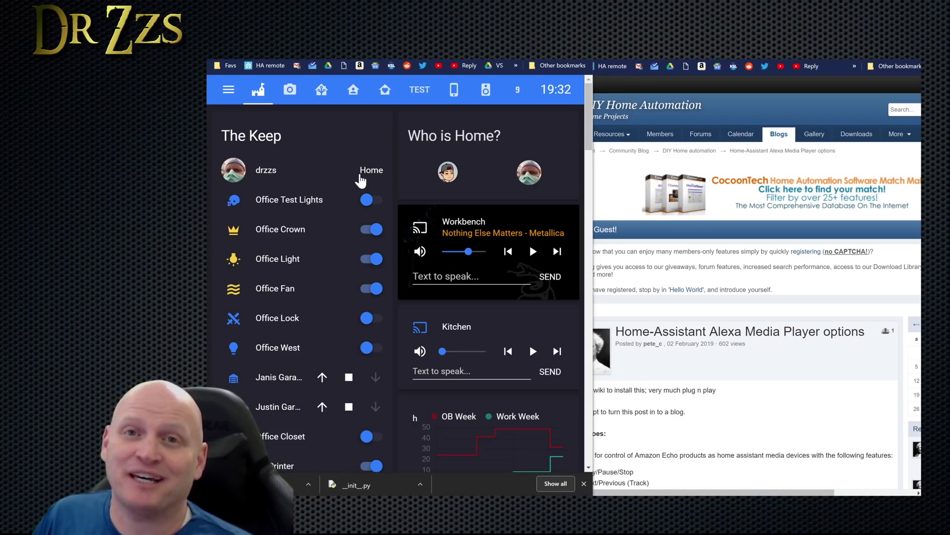
click(371, 179)
mouse_move(474, 211)
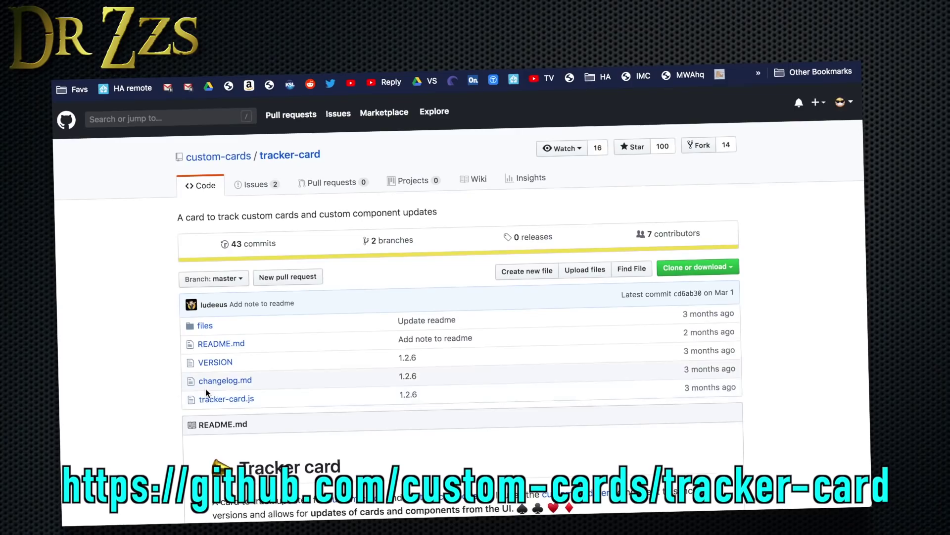
- Open tracker-card.js in the tracker-card repo, view it as Raw, and reload the page
scroll(206, 388, down, 3)
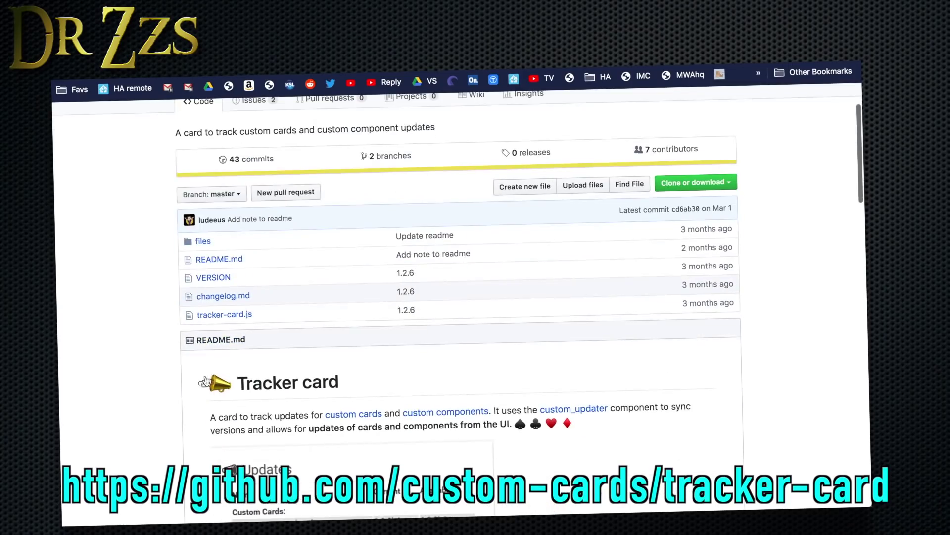
click(216, 319)
click(593, 293)
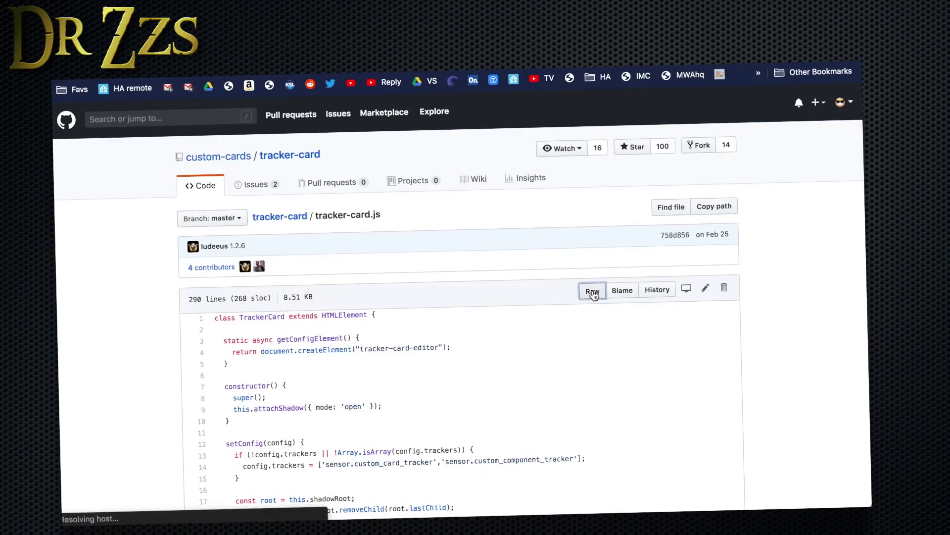
right_click(593, 290)
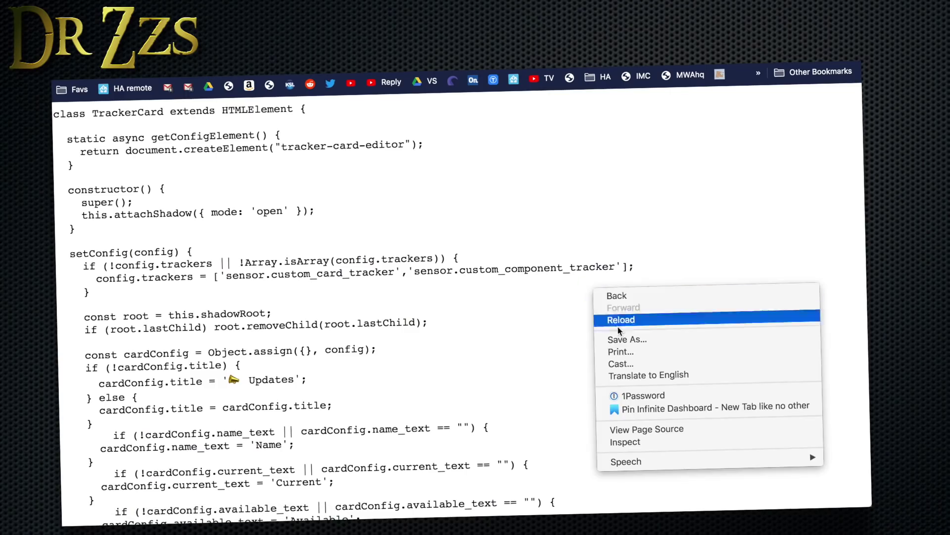
click(618, 327)
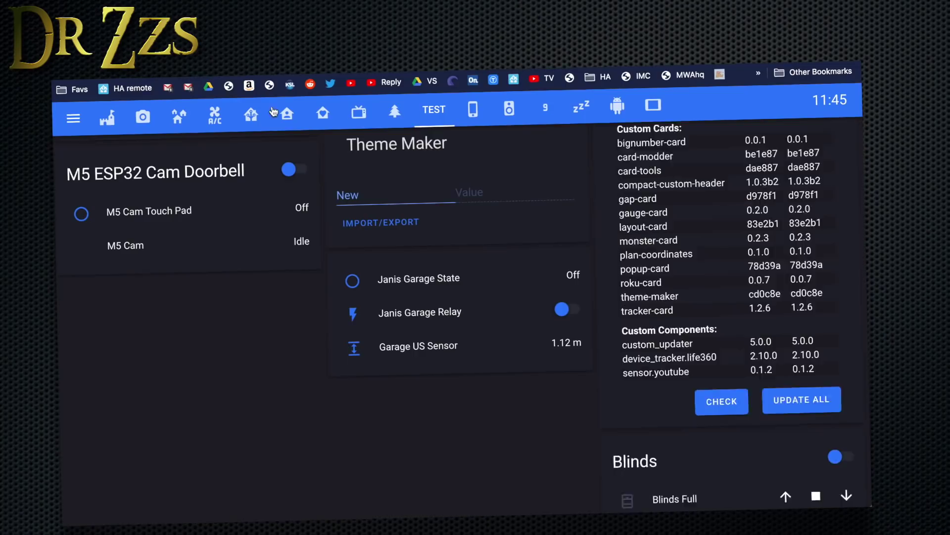
- Enter Configure UI mode and open the dashboard's raw configuration editor
click(827, 108)
right_click(792, 208)
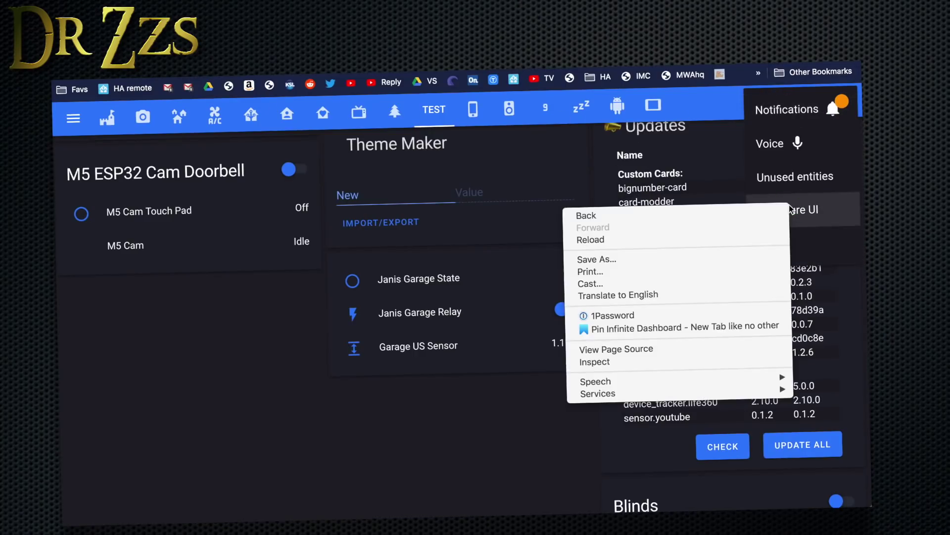
click(794, 212)
click(794, 212)
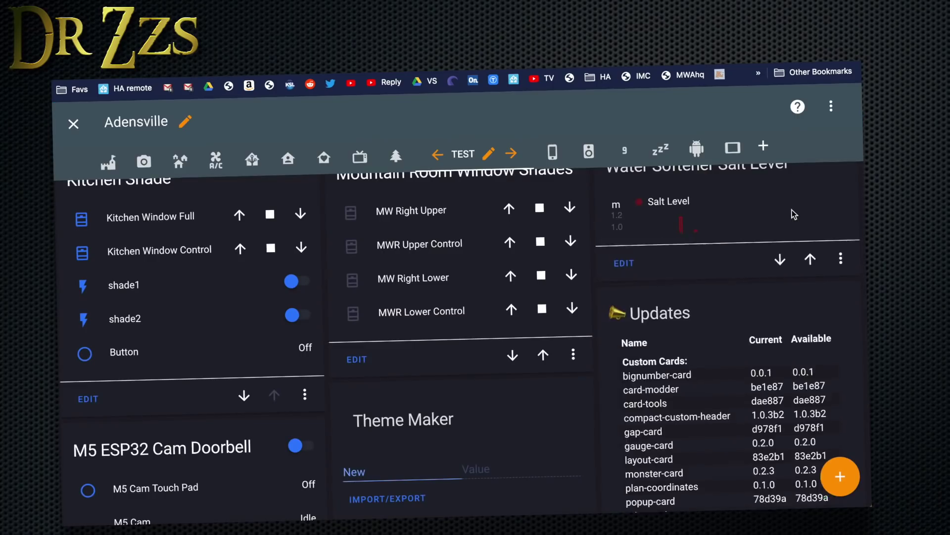
click(832, 107)
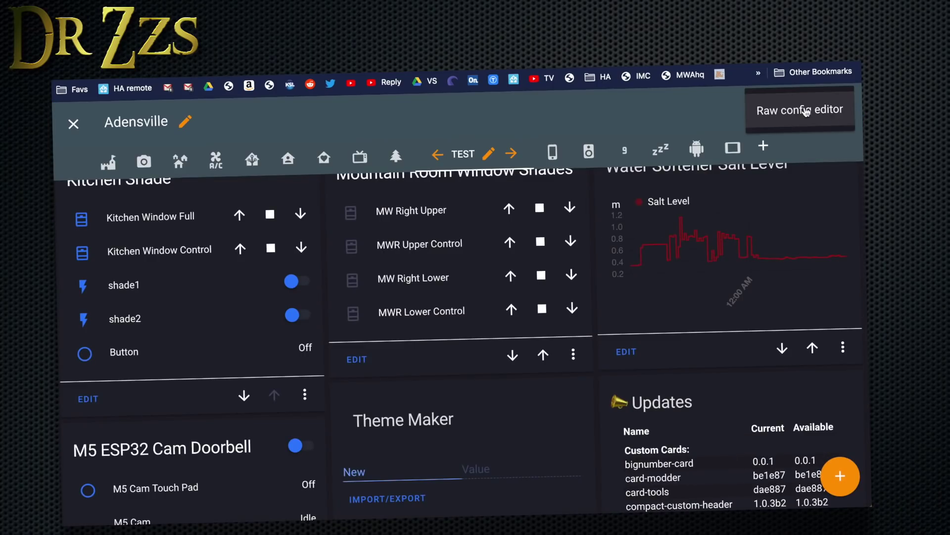
click(807, 112)
- Verify the /customcards/tracker-card.js?track=true module resource, save, and close the editor
scroll(318, 278, down, 5)
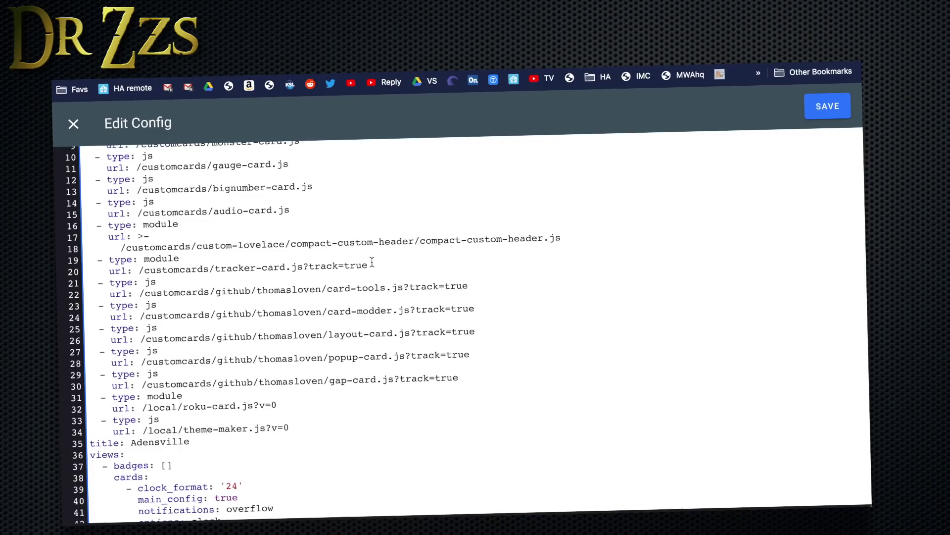
drag(372, 264, 70, 265)
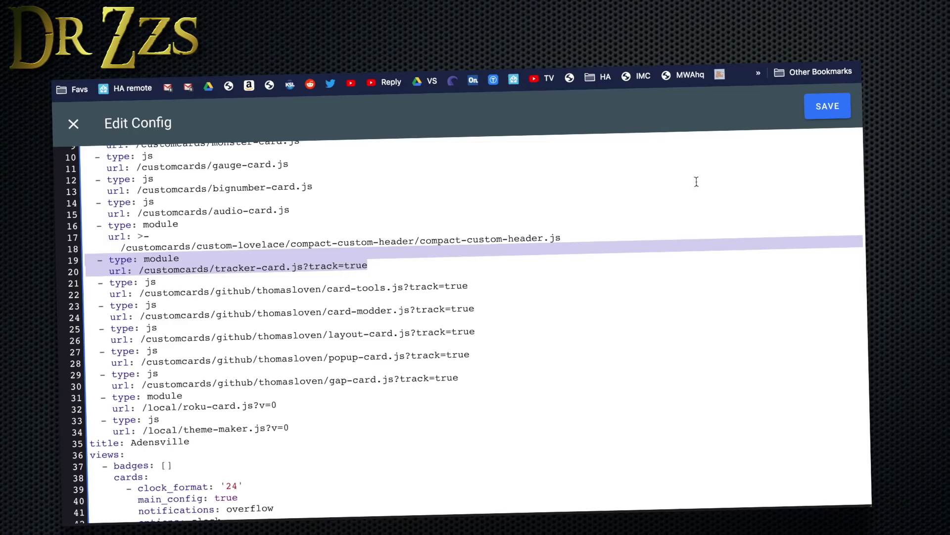
click(806, 118)
click(73, 124)
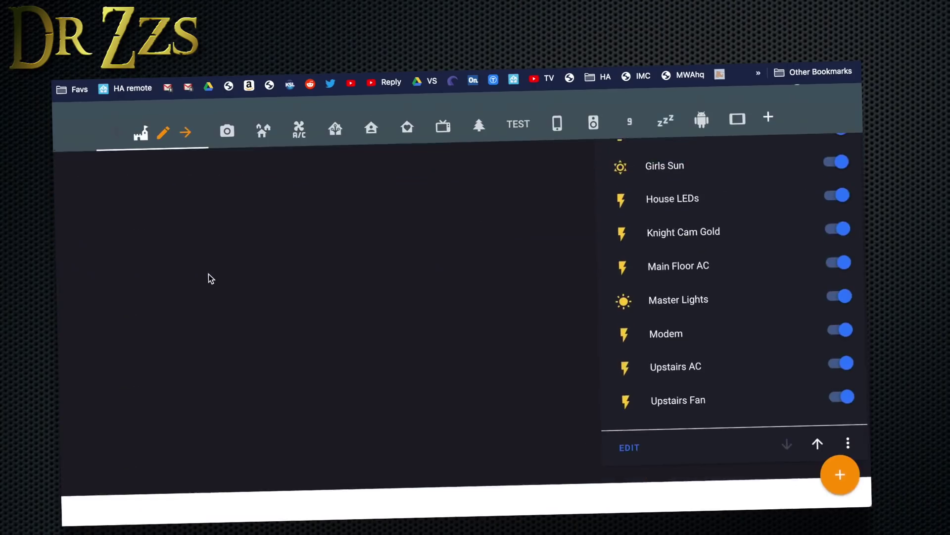
- Add a manual card of type 'custom:tracker-card' to the dashboard and save it
click(844, 477)
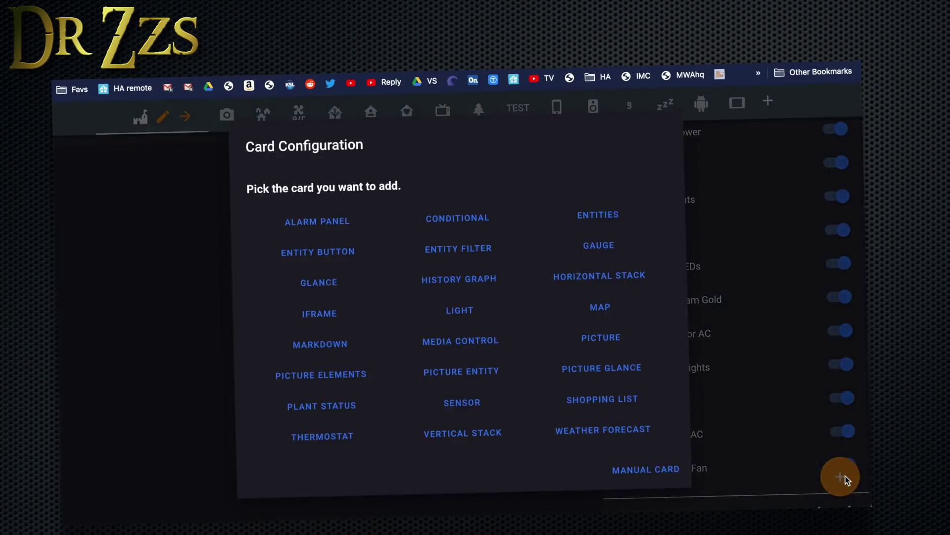
click(629, 468)
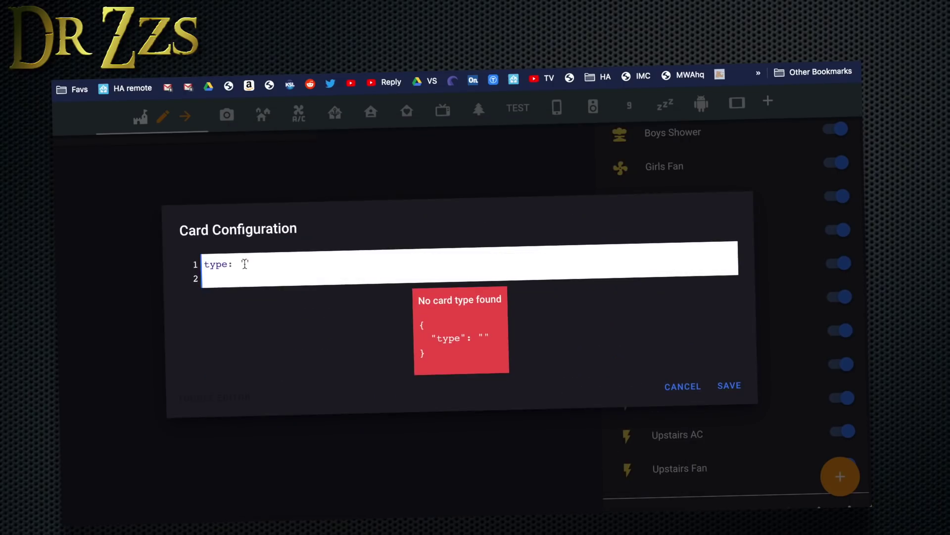
text('cur)
key(BackSpace)
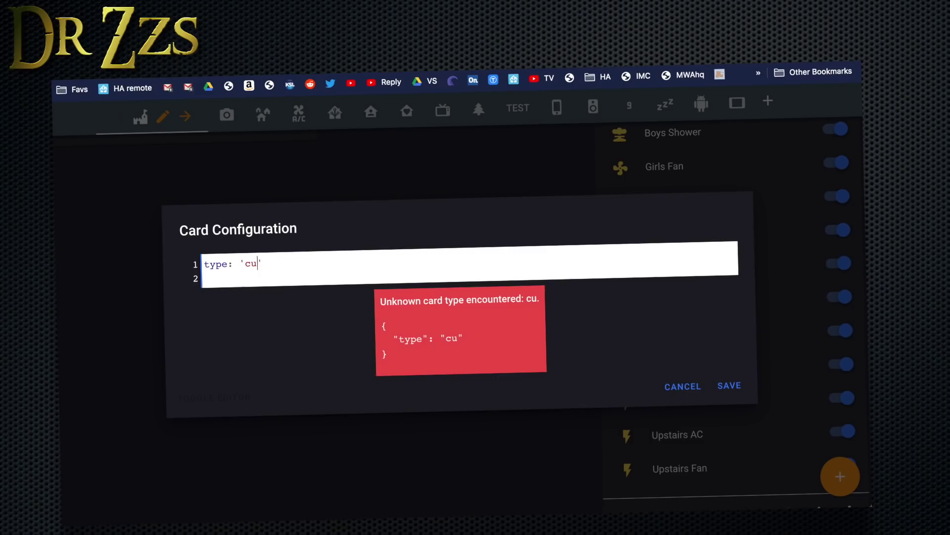
text(r)
key(BackSpace)
text(stom:tr)
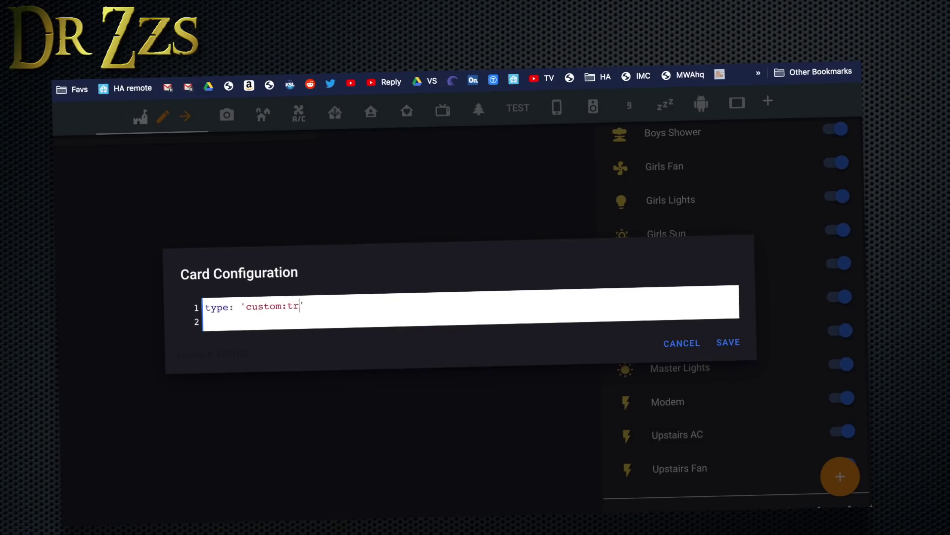
text(acker-card)
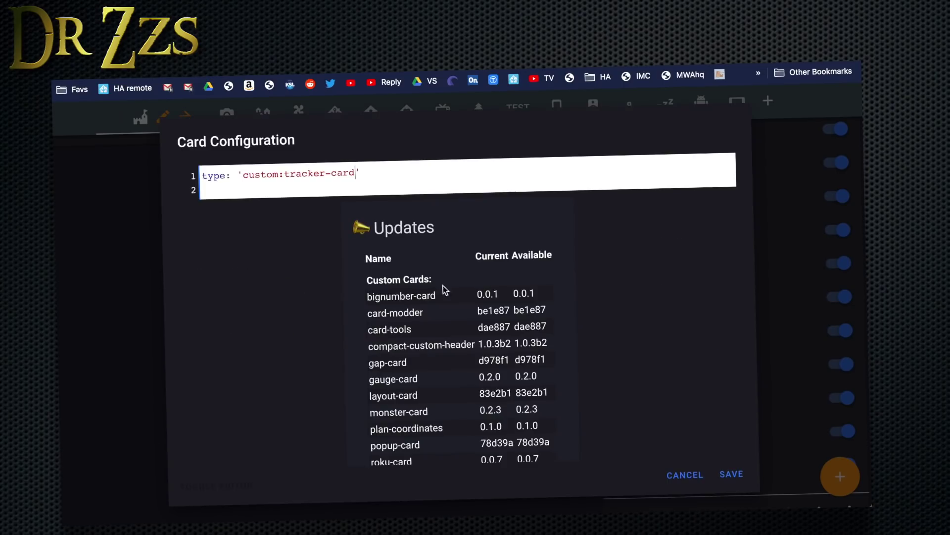
click(730, 474)
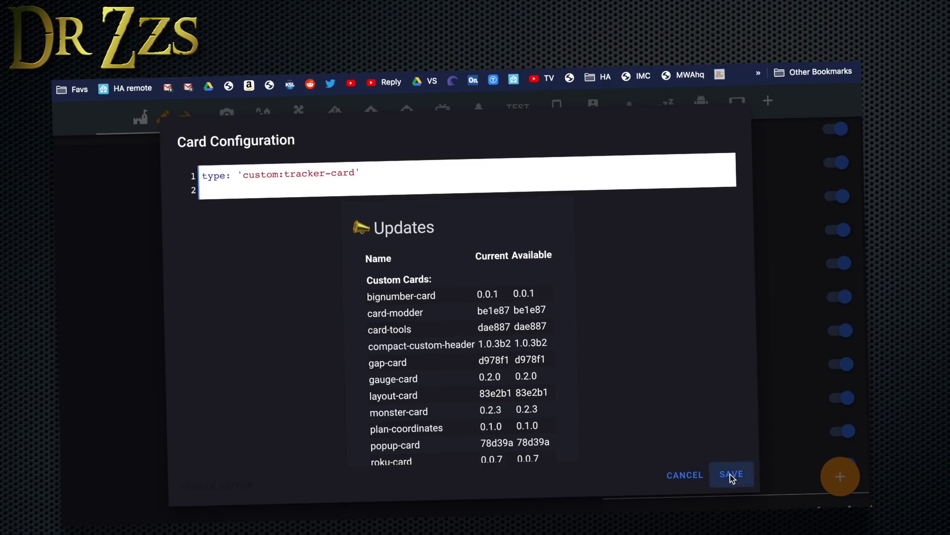
scroll(520, 371, down, 10)
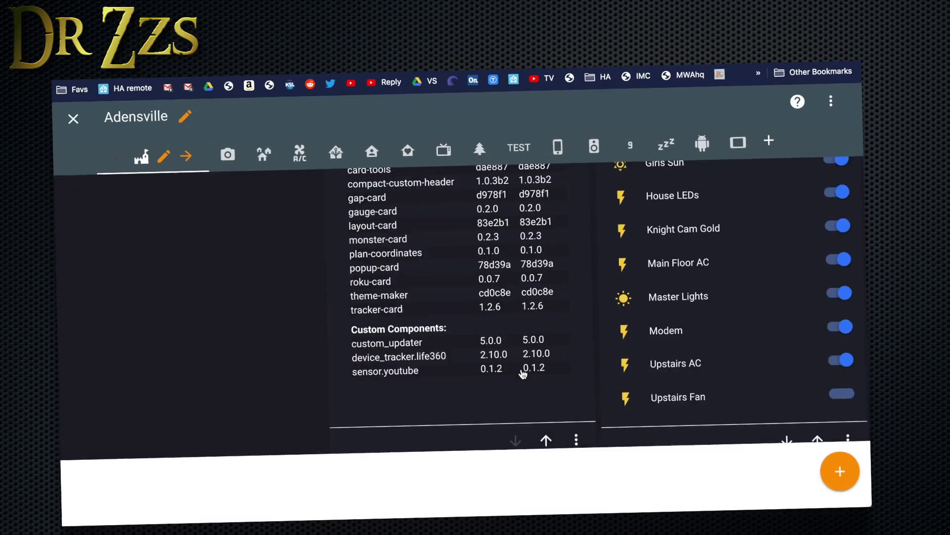
- Scroll the dashboard up so the whole Updates card is visible
scroll(523, 373, up, 2)
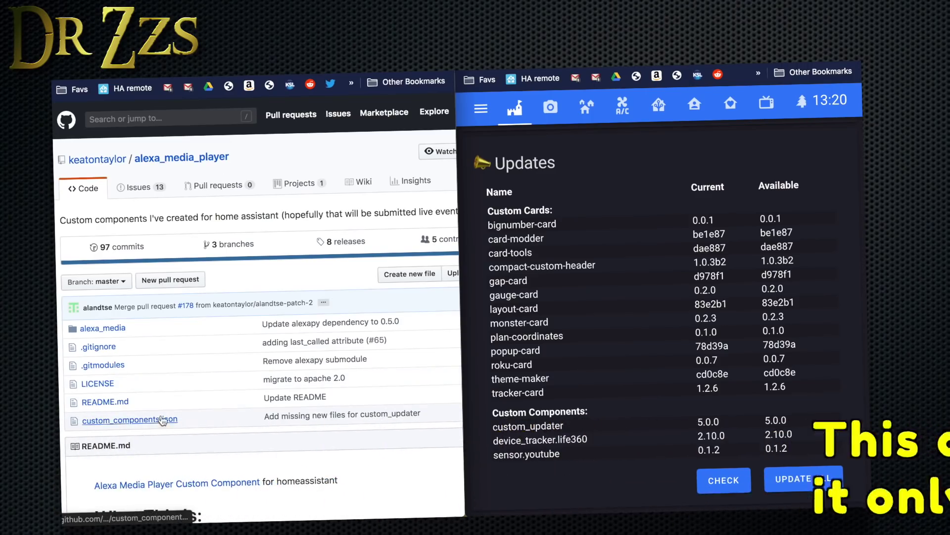
- Open custom_components.json in the alexa_media_player repository and look through its contents
click(173, 422)
scroll(162, 422, down, 2)
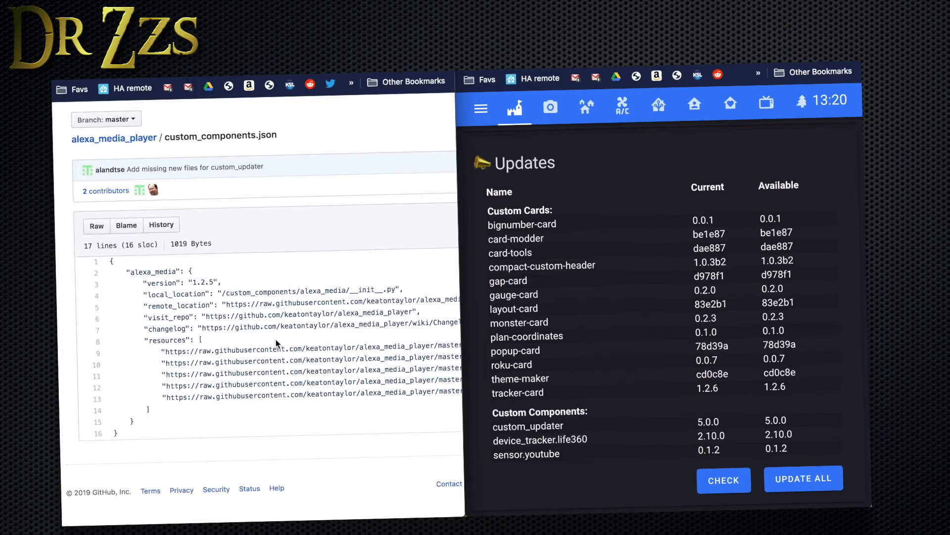
scroll(276, 344, right, 3)
scroll(324, 347, up, 2)
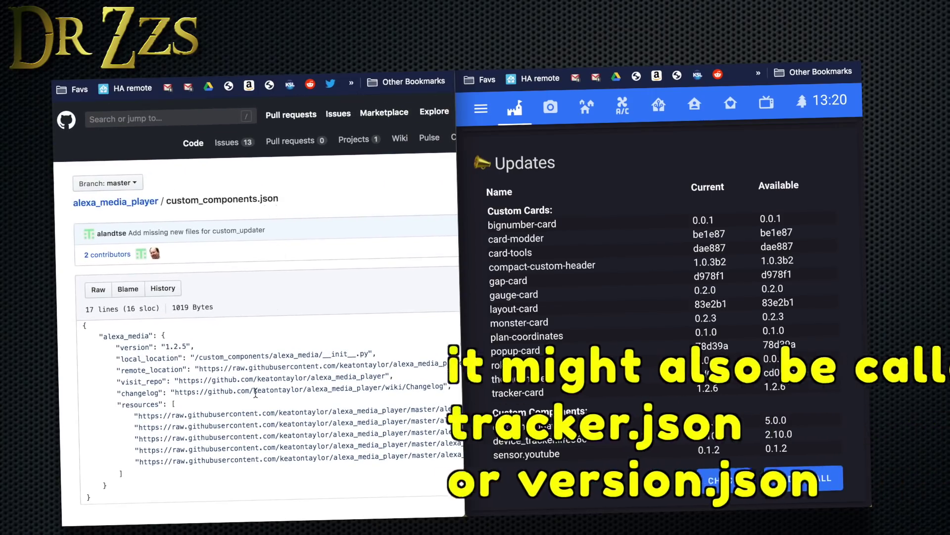
scroll(238, 368, down, 2)
scroll(238, 369, up, 1)
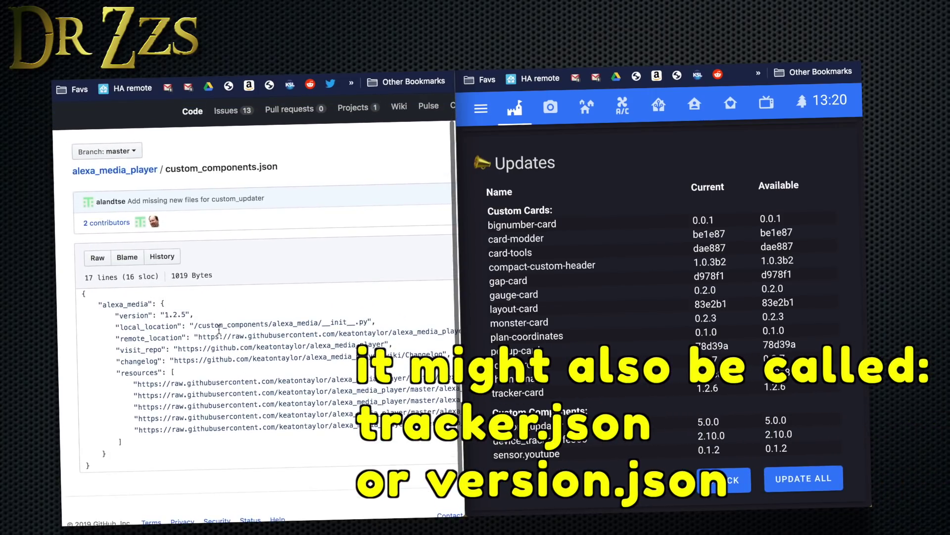
- Switch to the file's Raw view and copy its URL from the address bar
click(98, 258)
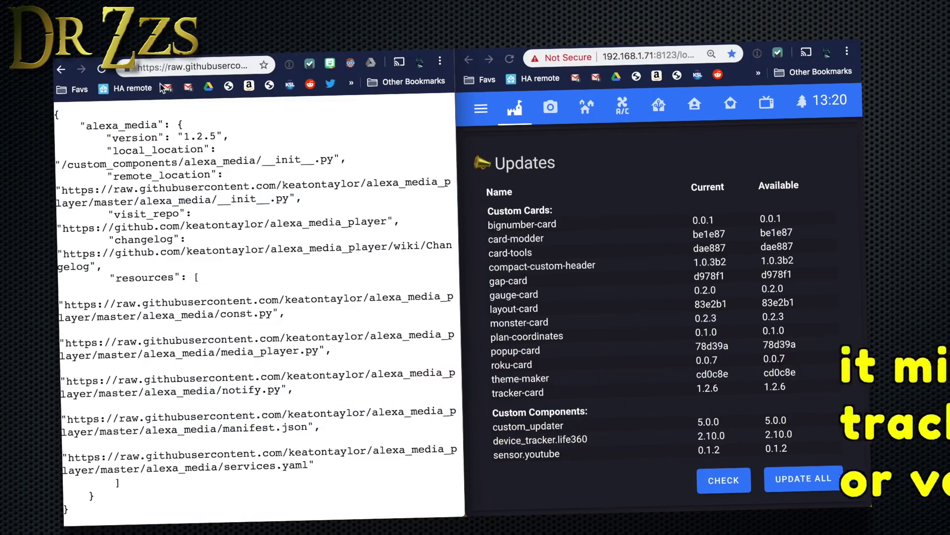
click(190, 67)
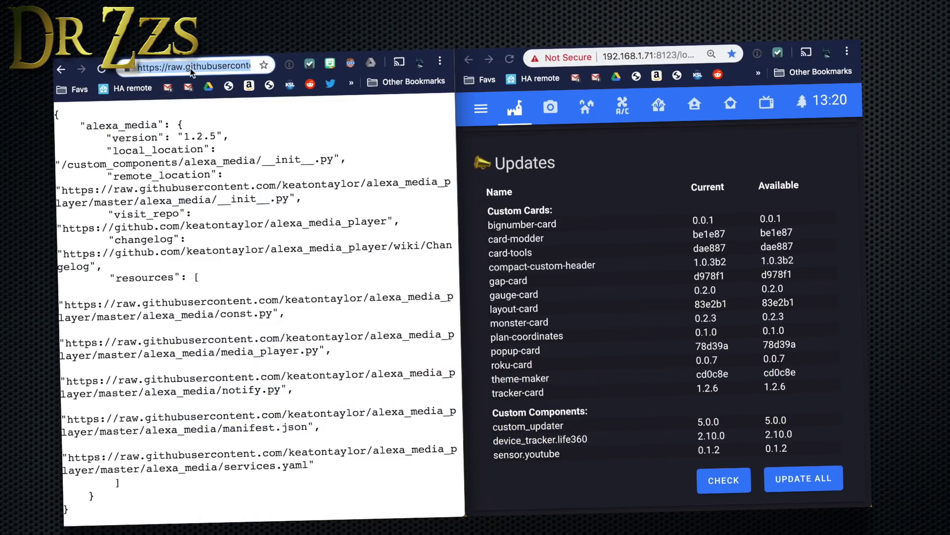
right_click(190, 69)
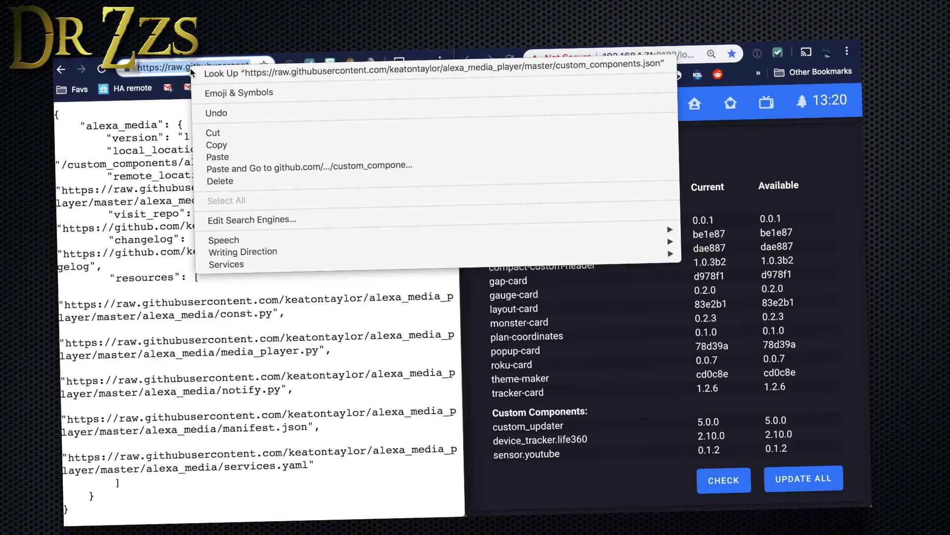
click(230, 144)
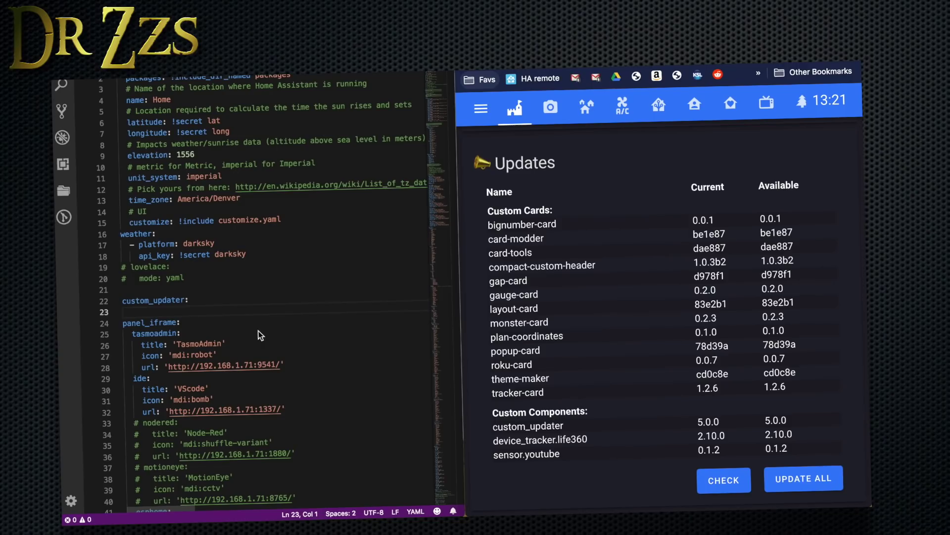
- Add component_urls: under custom_updater with the raw custom_components.json URL as its list entry
click(151, 311)
key(ctrl+v)
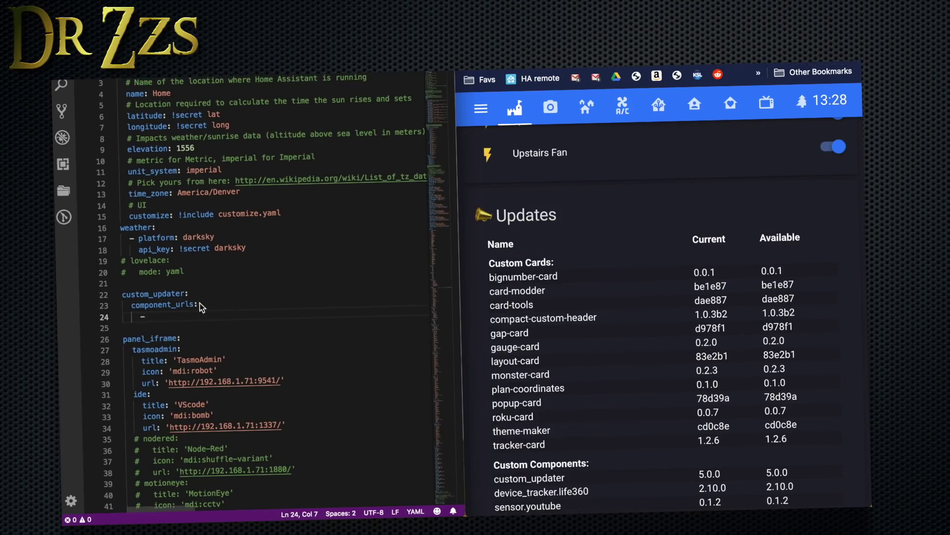
right_click(149, 316)
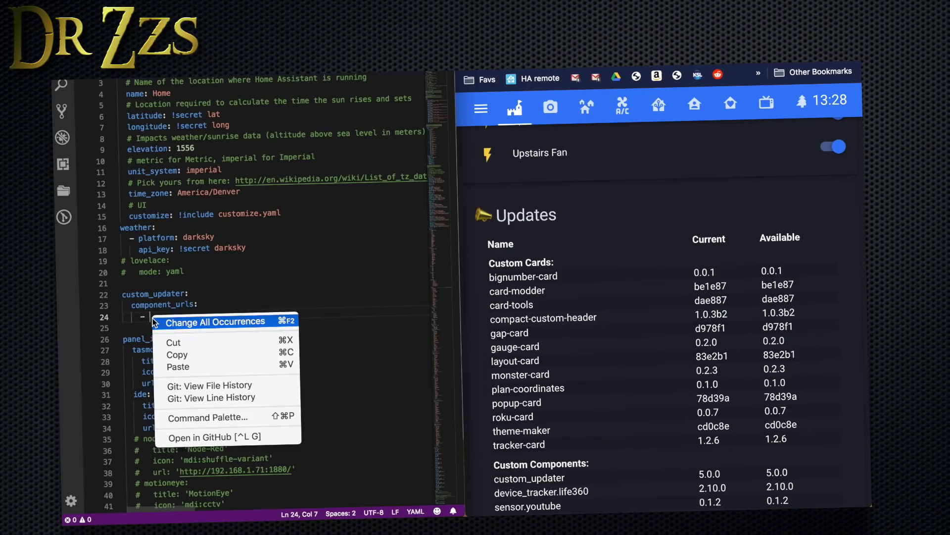
click(182, 368)
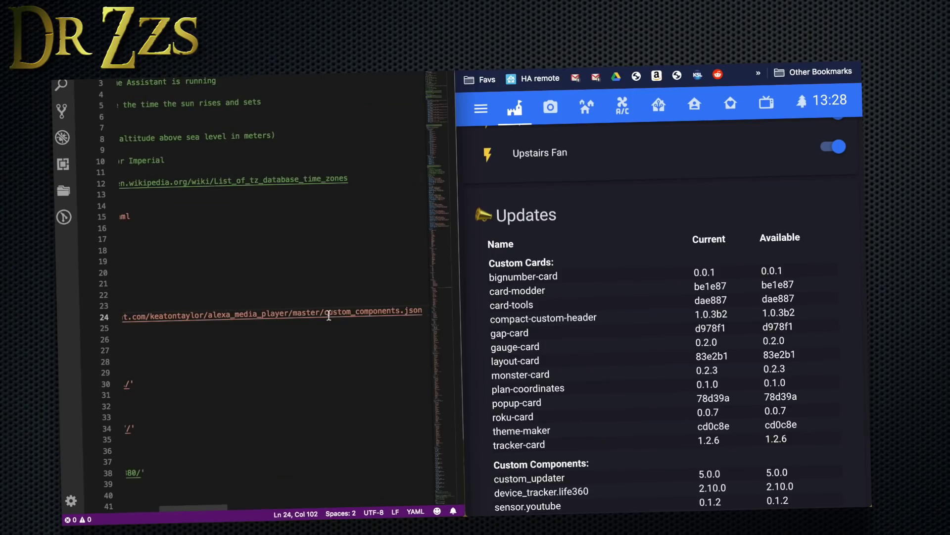
scroll(417, 315, left, 10)
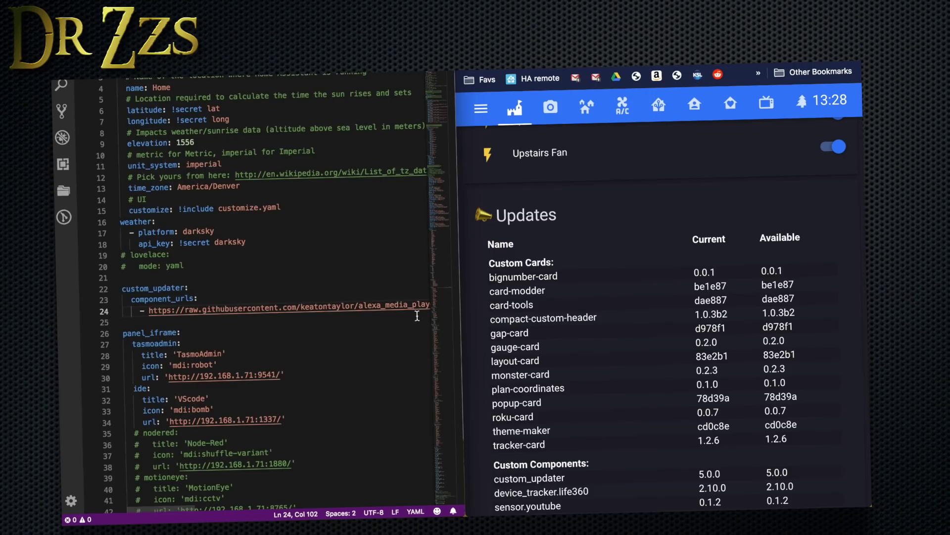
click(217, 324)
- Run Check Config in Configuration > General, then restart Home Assistant from Server management
click(481, 109)
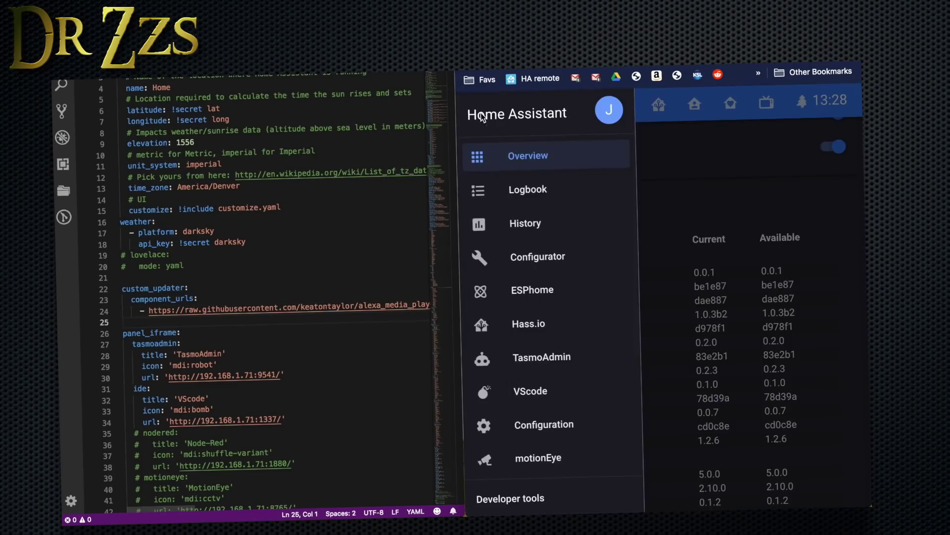
click(552, 417)
click(557, 377)
click(657, 357)
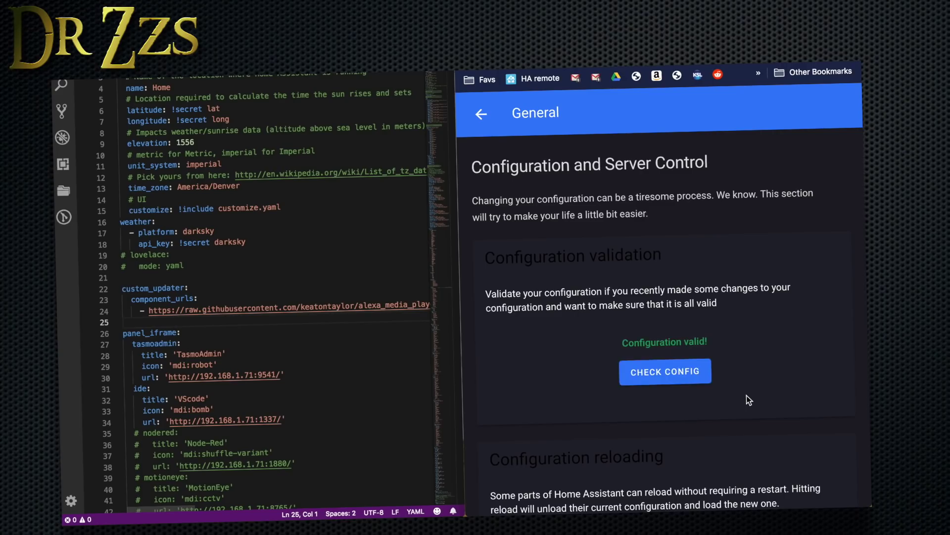
scroll(580, 414, down, 5)
click(520, 484)
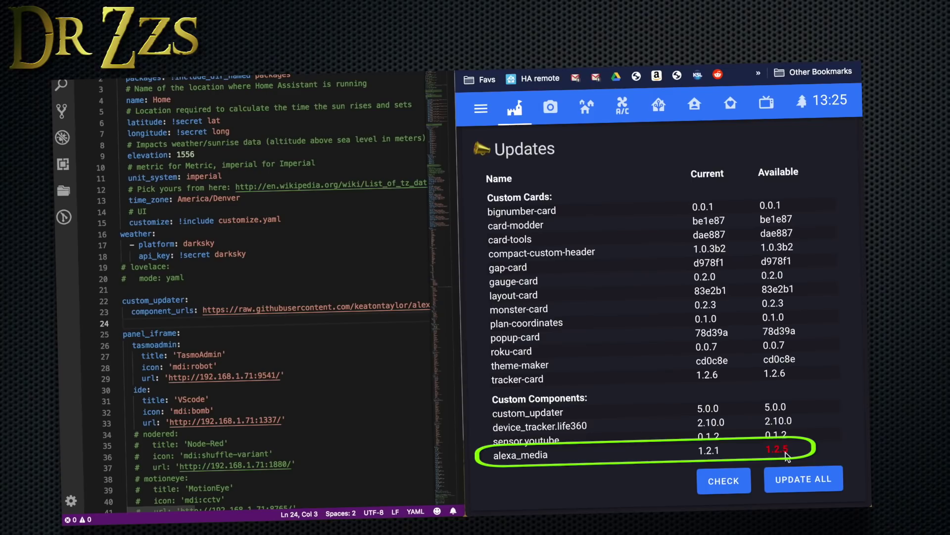
- Trigger Update All on the Updates card to install alexa_media 1.2.5
click(802, 478)
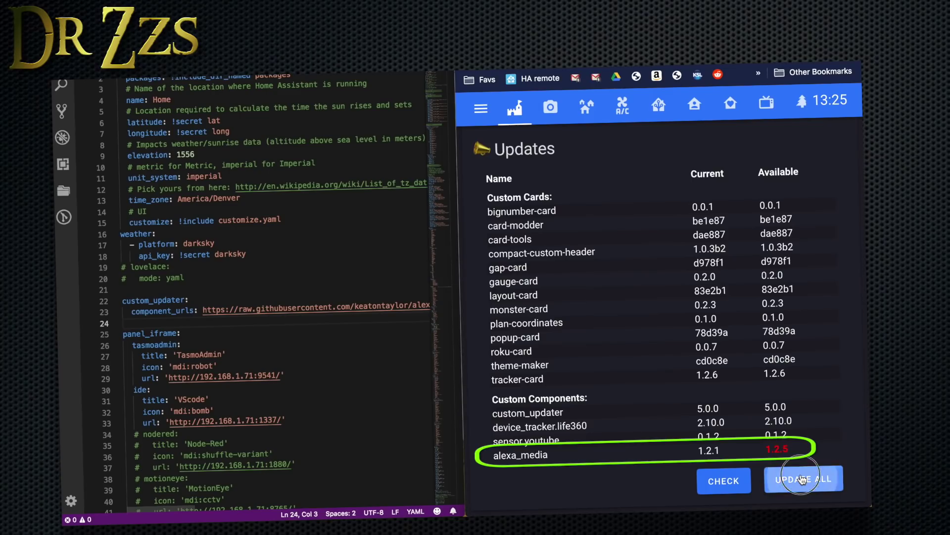